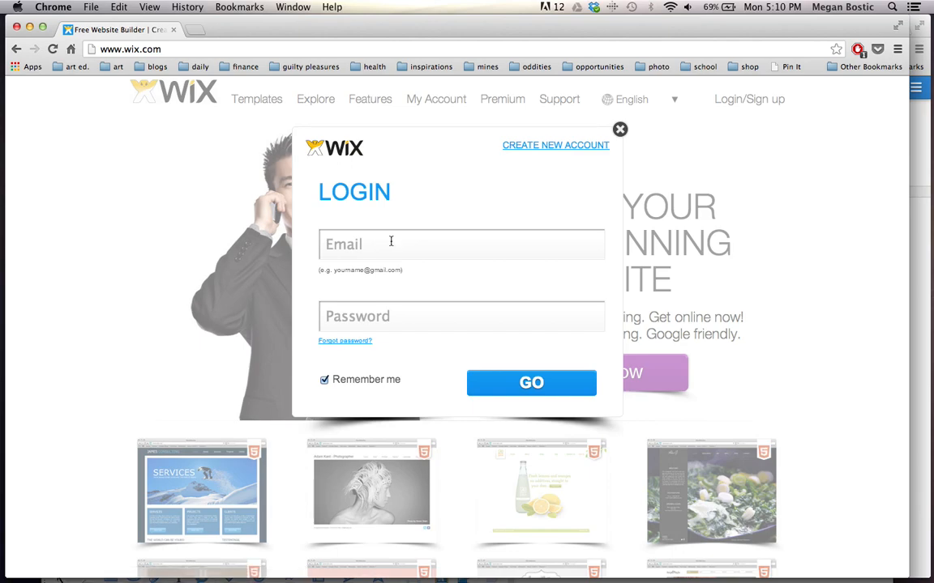
Log in to Wix with the account e-mail and password
text(mbostic2)
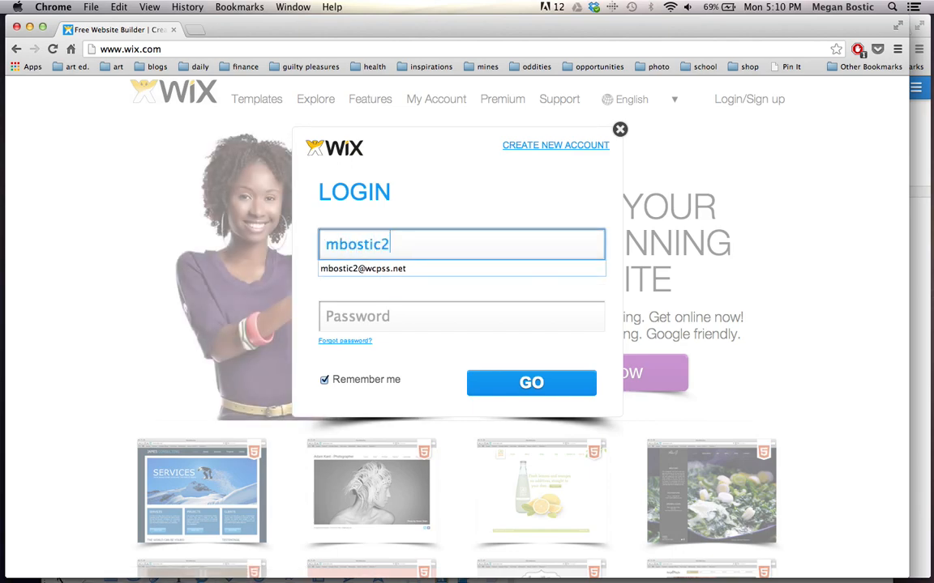
key(Tab)
text(*********)
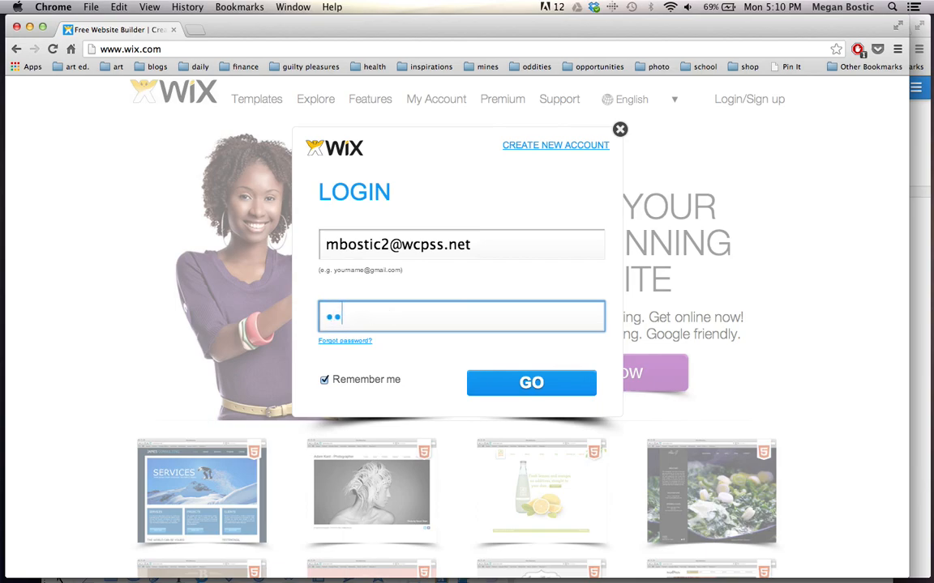
text(*)
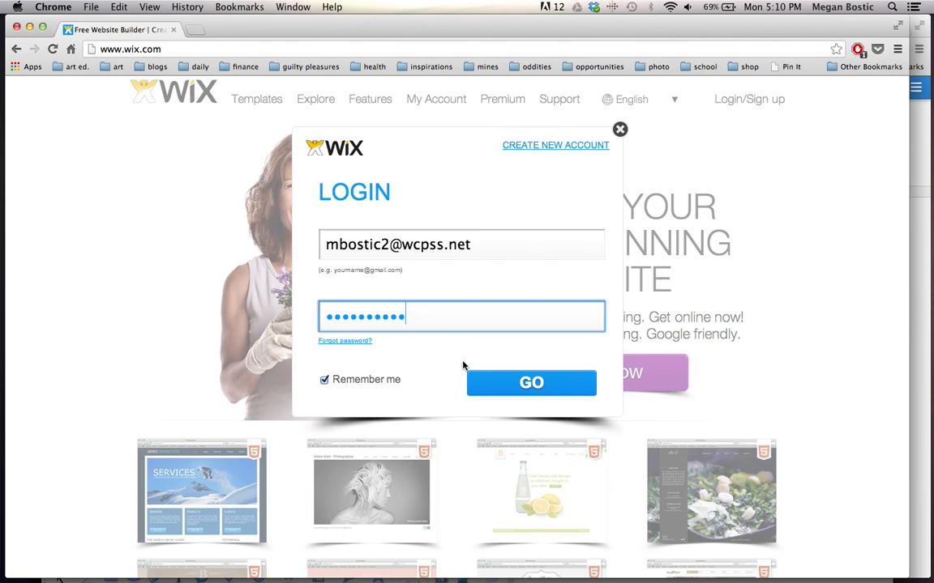
click(486, 379)
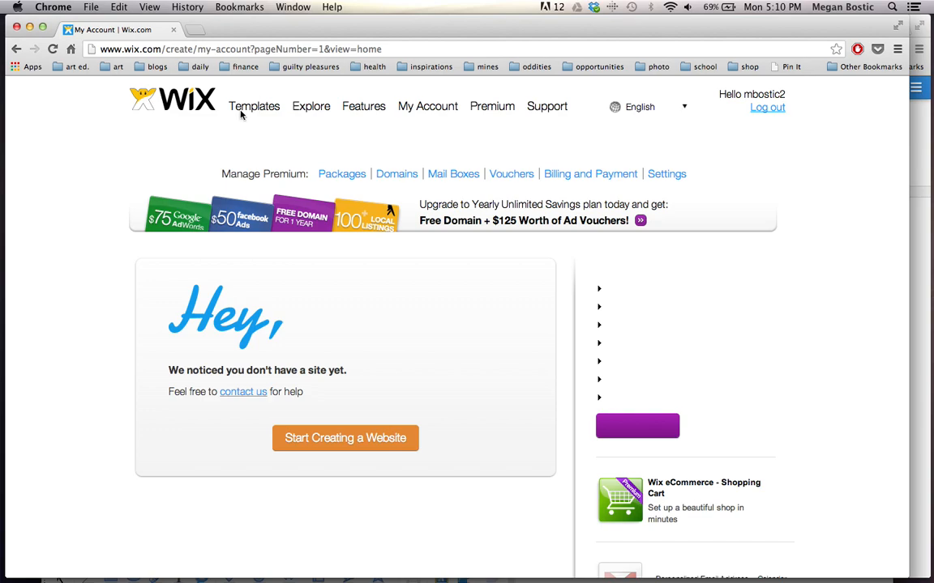
Browse the Wix templates gallery and expand the Creative Arts category into its subcategories
click(265, 109)
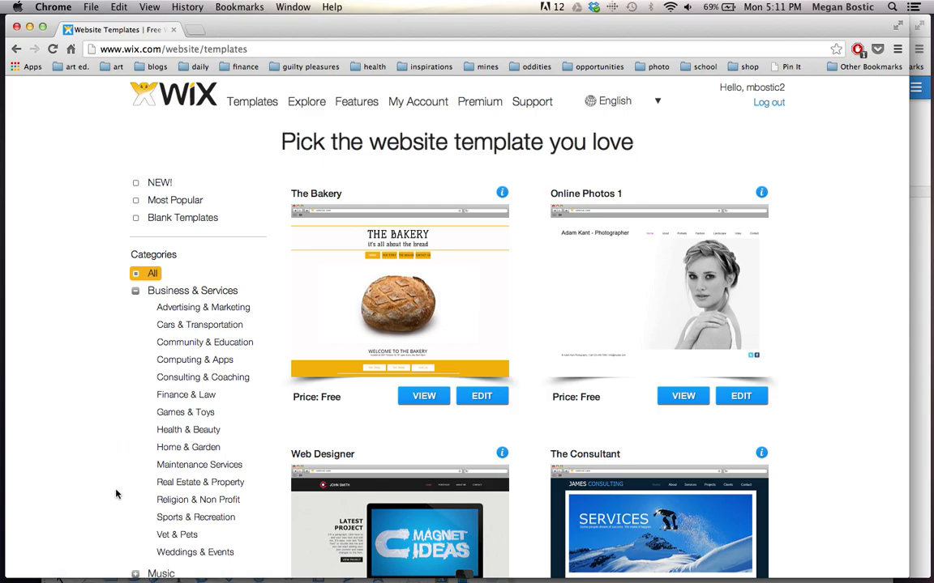
scroll(116, 494, down, 10)
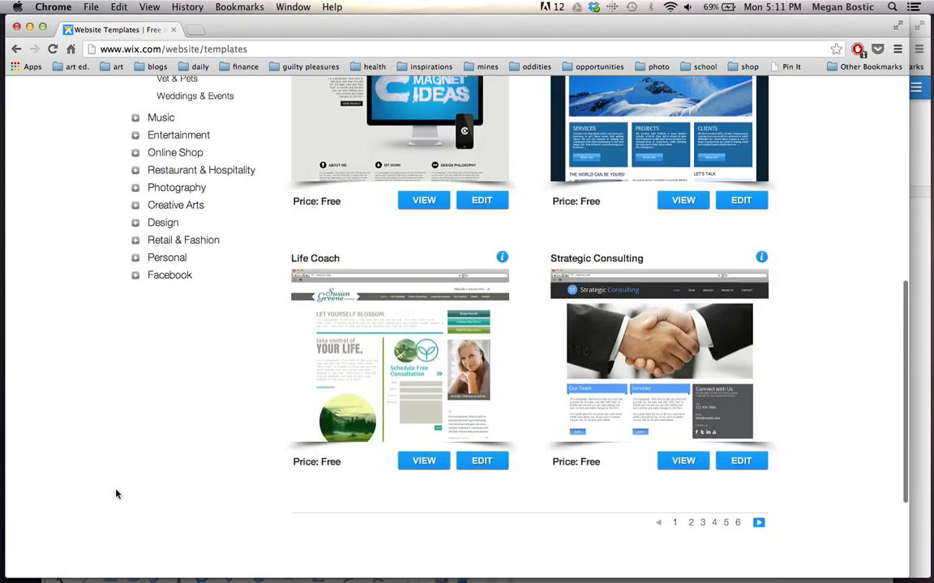
scroll(116, 494, up, 7)
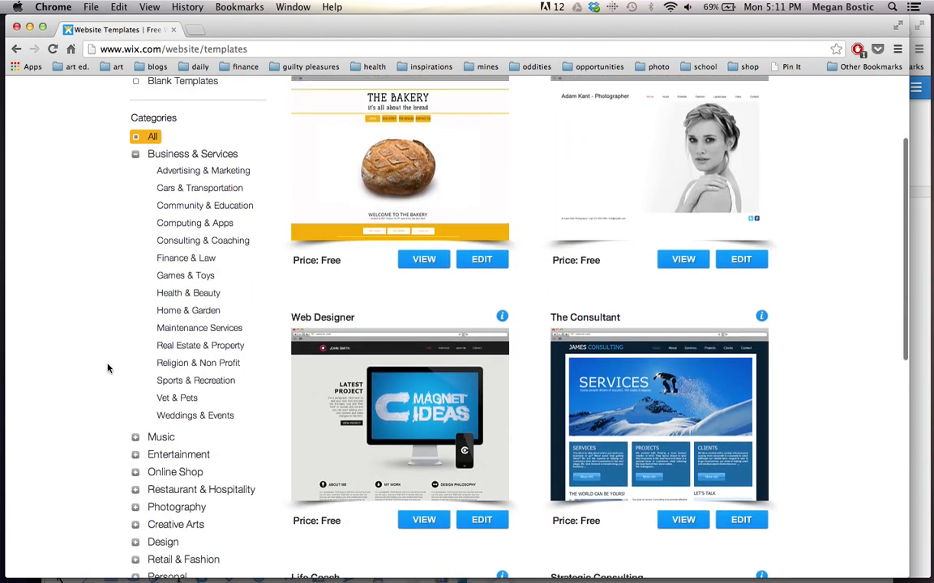
scroll(107, 369, down, 2)
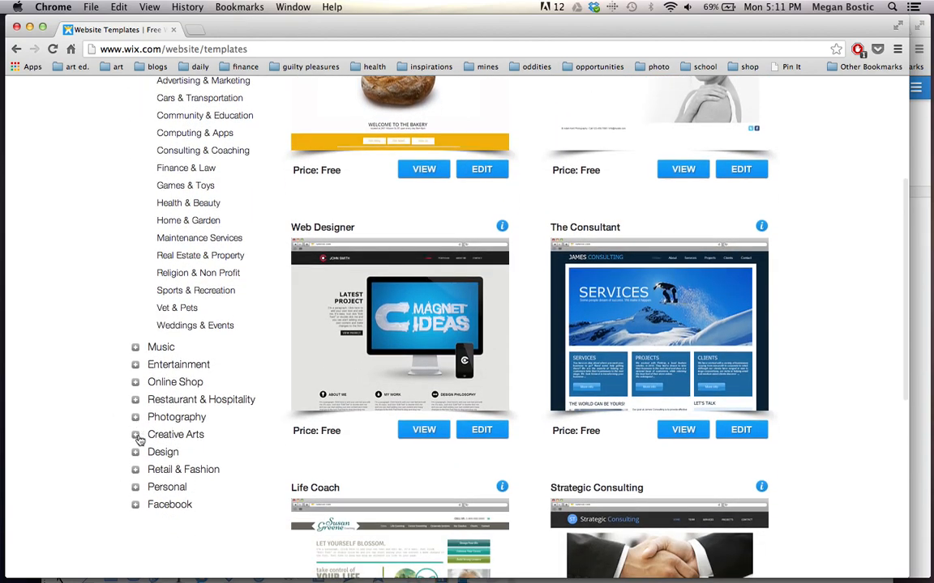
click(139, 439)
scroll(110, 489, down, 1)
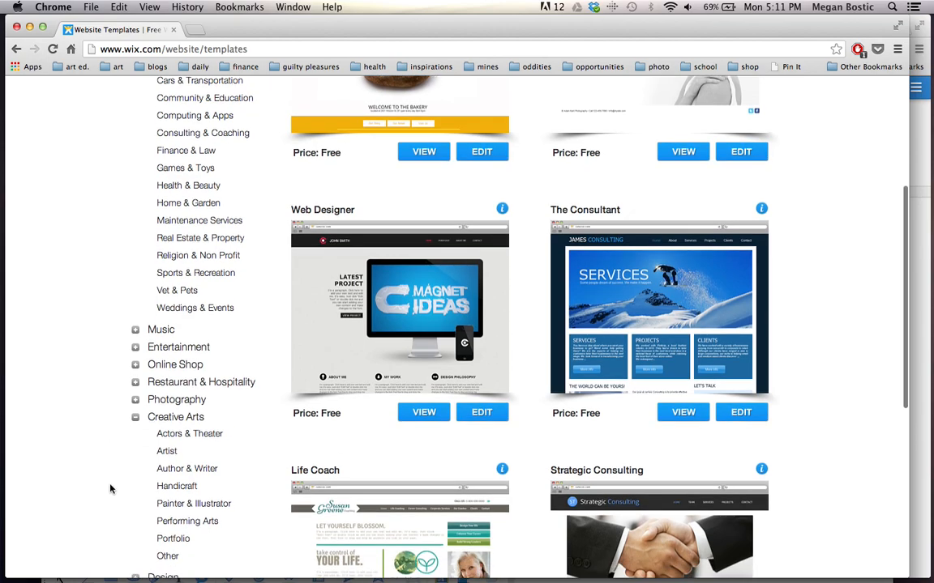
scroll(111, 489, down, 2)
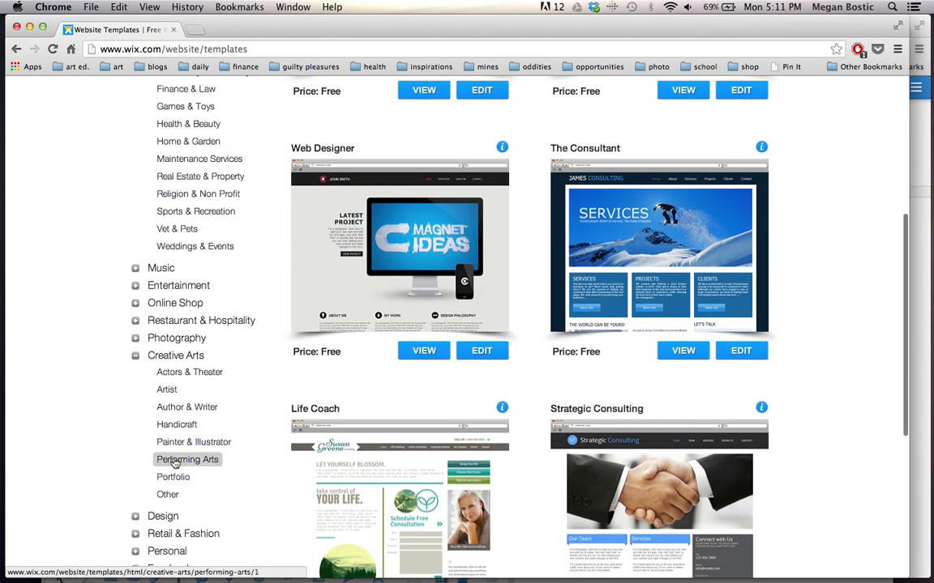
Filter to Portfolio templates and browse Sport Photographer, Small Brand, Photo Studio and Minimal Photos
click(173, 479)
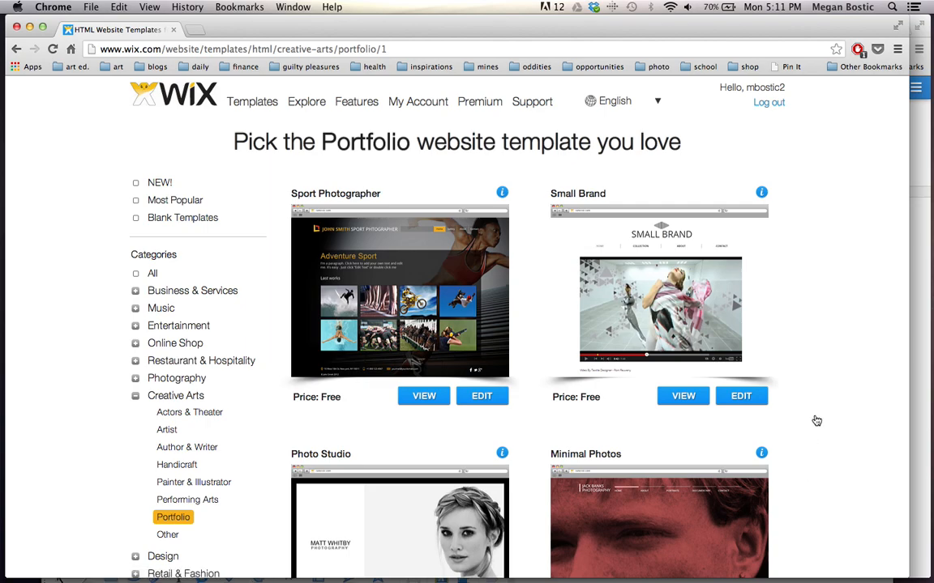
scroll(815, 454, down, 3)
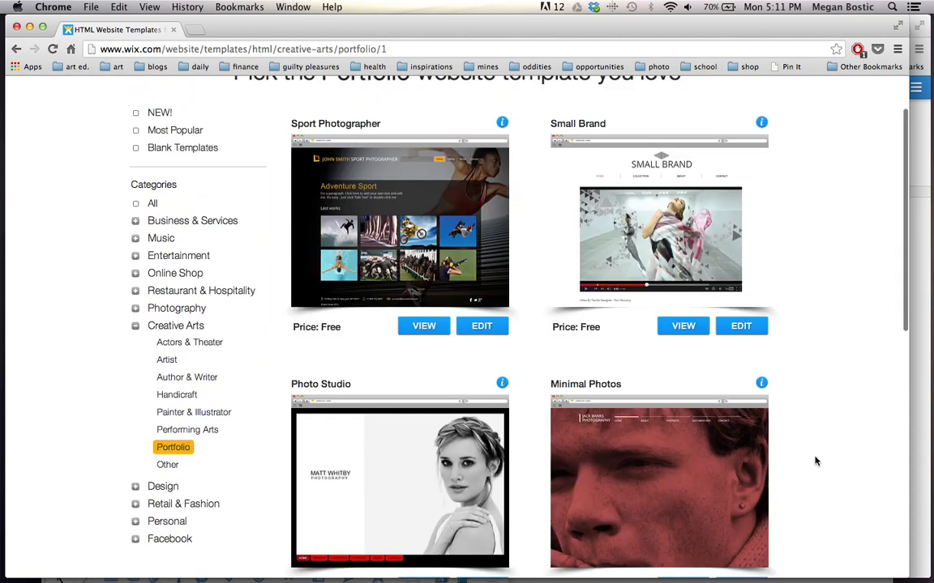
scroll(815, 461, down, 2)
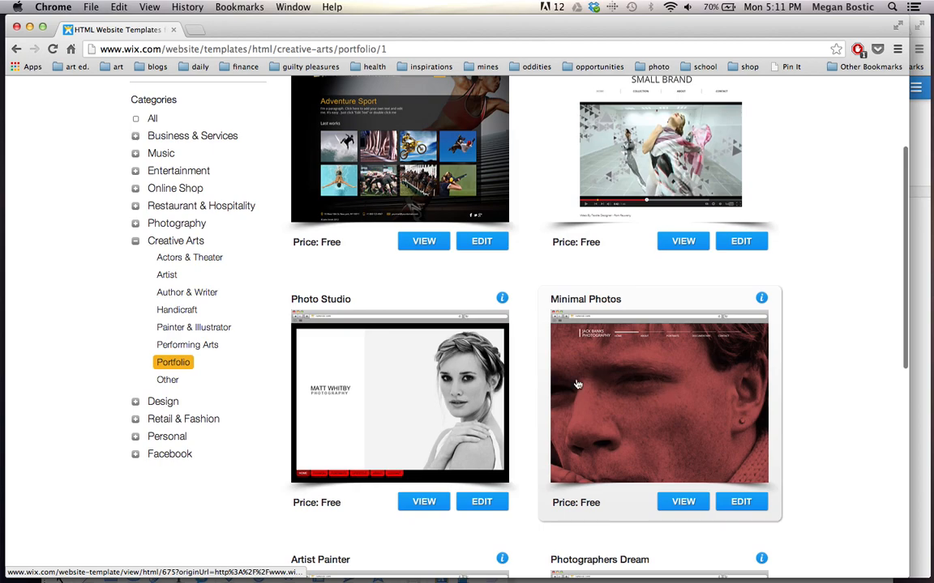
mouse_move(598, 356)
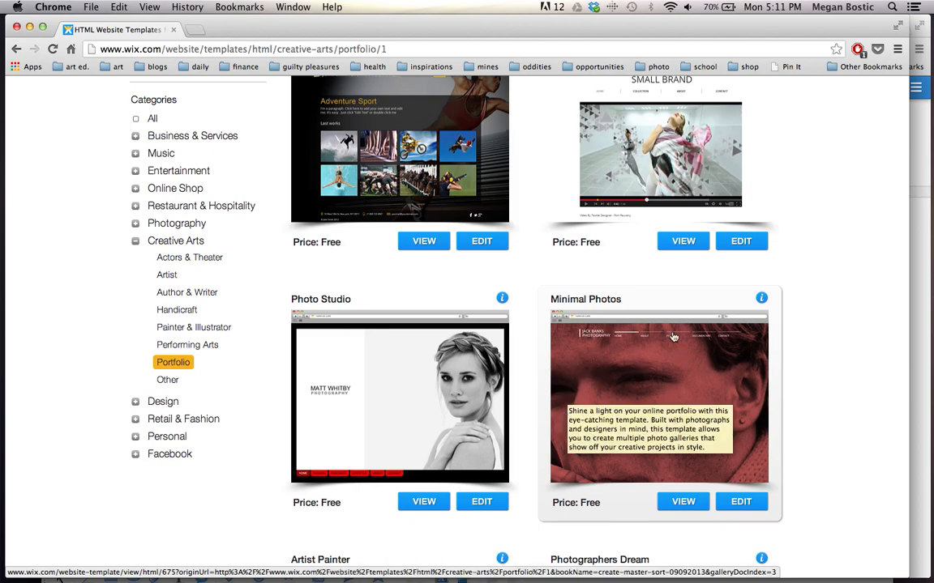
scroll(859, 275, up, 1)
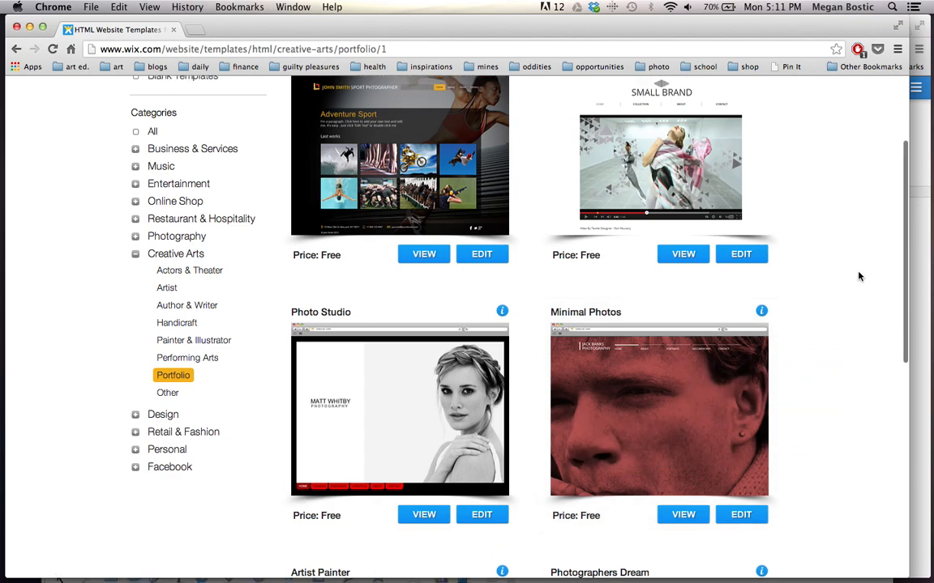
scroll(849, 218, up, 2)
scroll(850, 217, down, 3)
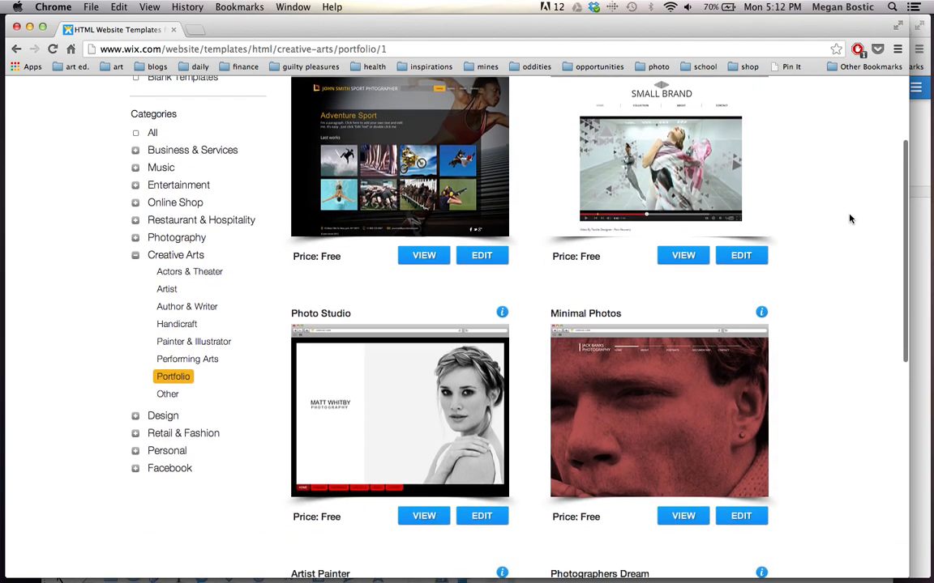
scroll(850, 238, down, 8)
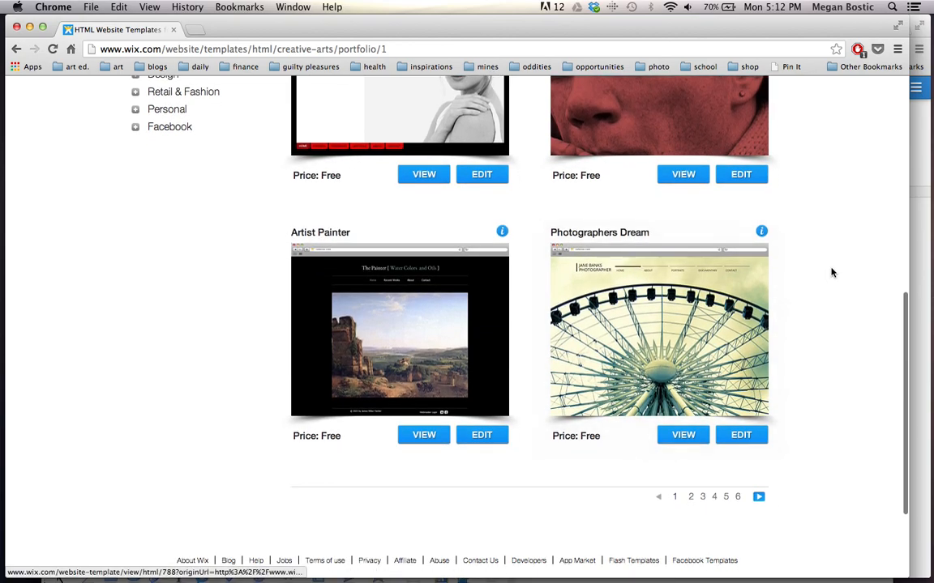
scroll(832, 268, up, 2)
scroll(832, 264, up, 4)
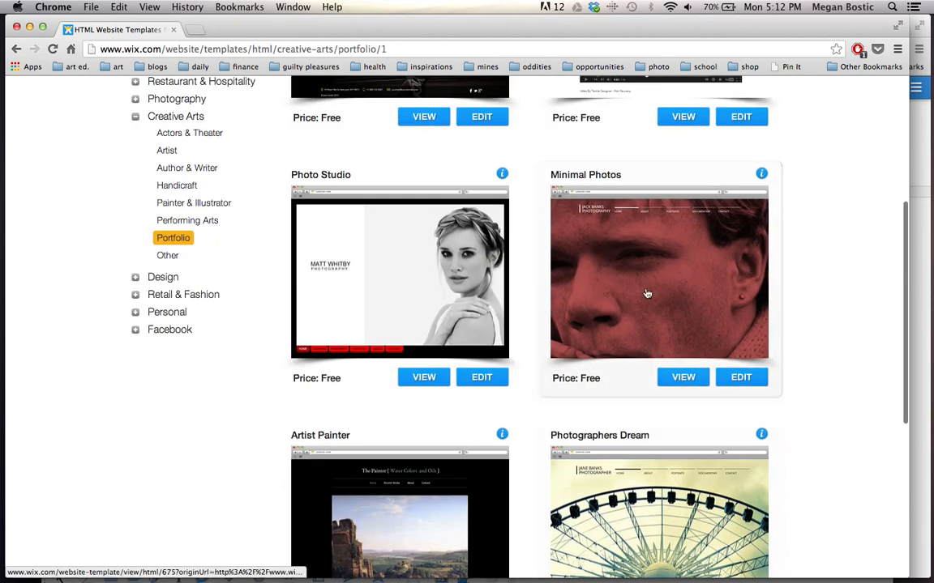
scroll(833, 244, up, 2)
scroll(779, 318, down, 7)
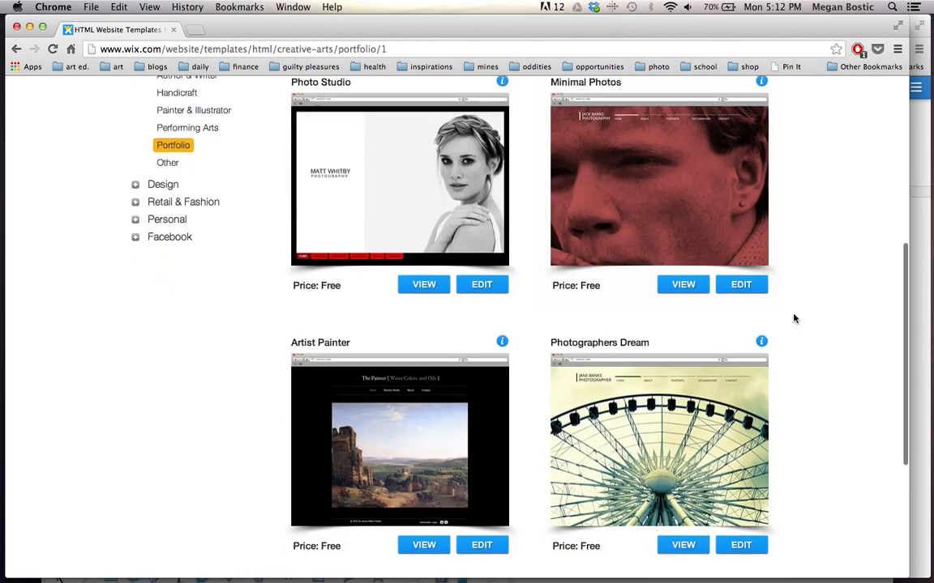
scroll(794, 356, up, 9)
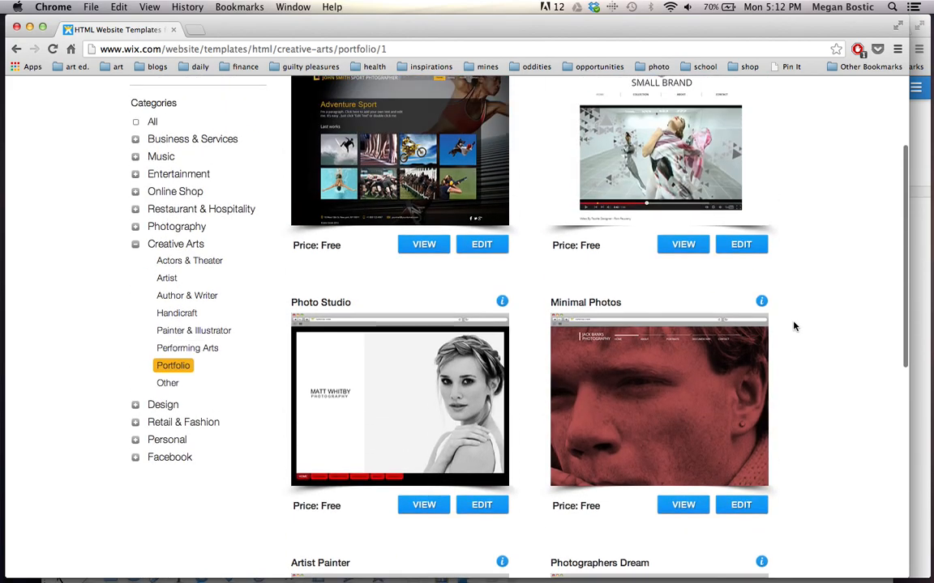
scroll(567, 263, up, 2)
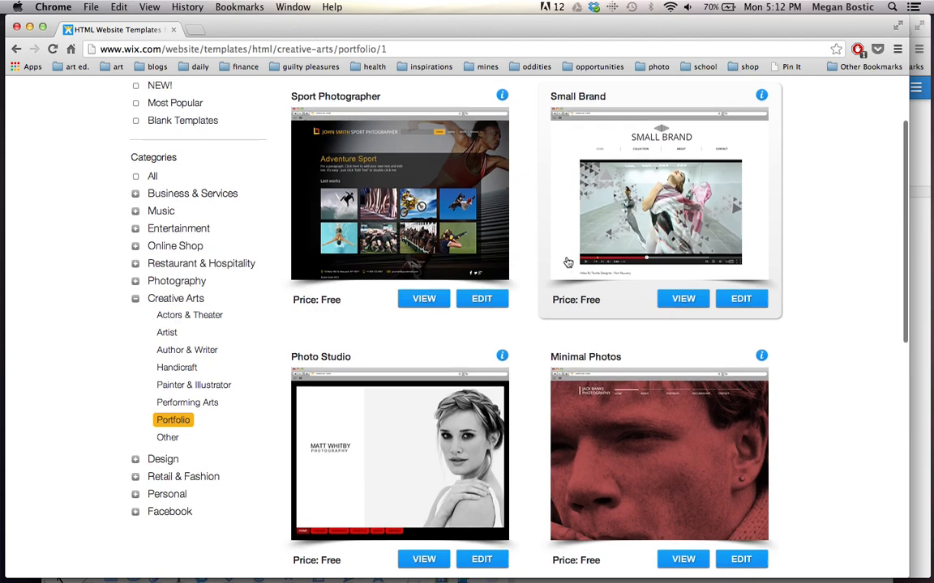
scroll(701, 241, up, 1)
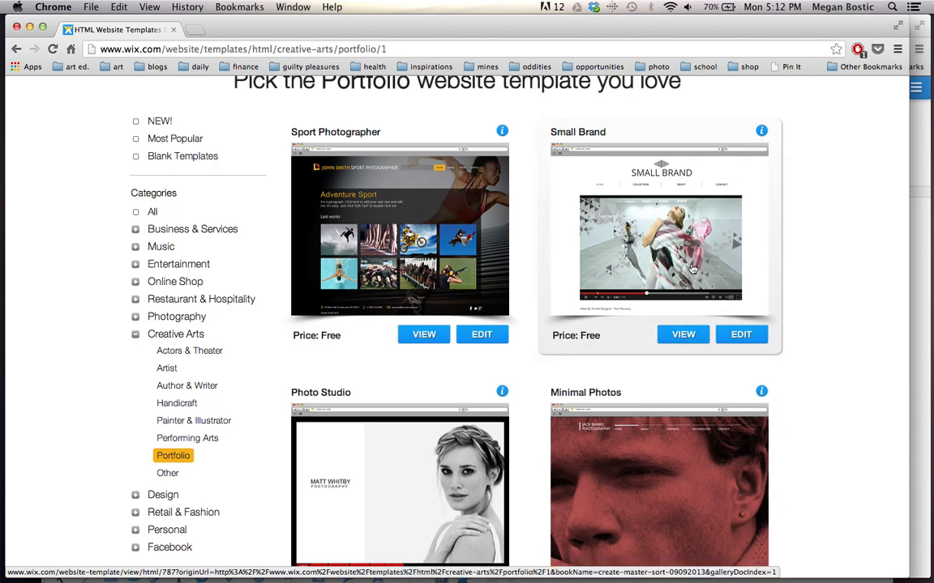
Open the Small Brand template in the editor and delete the home page video strip
click(740, 334)
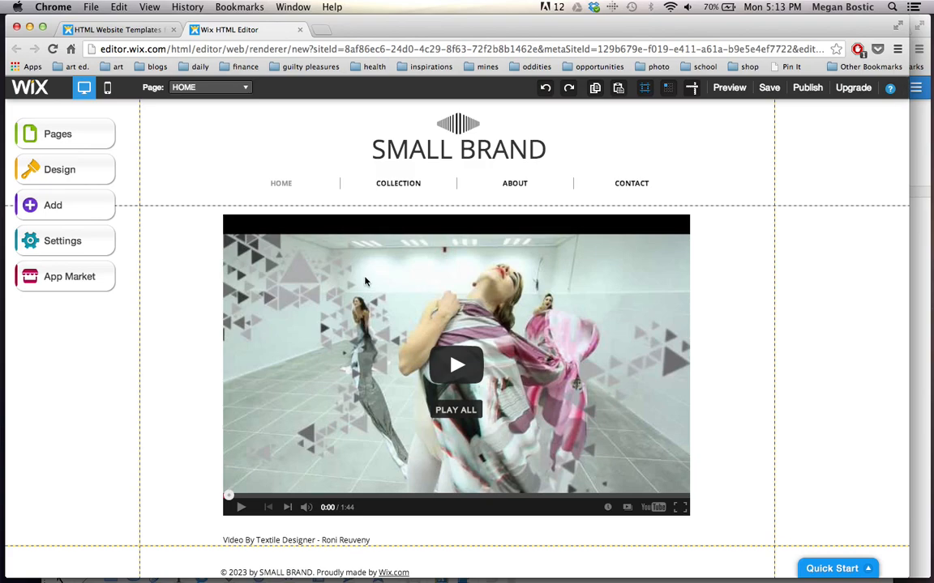
double_click(518, 269)
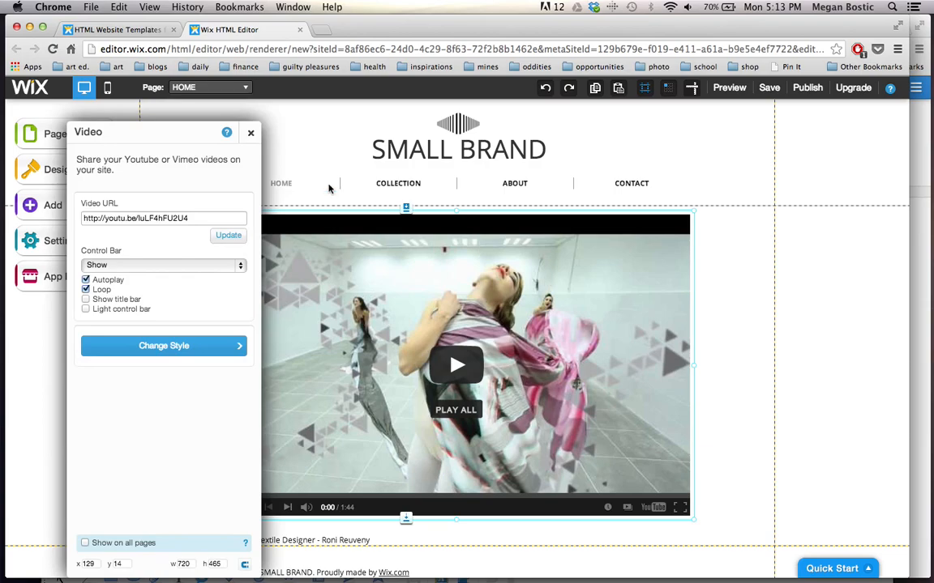
click(380, 280)
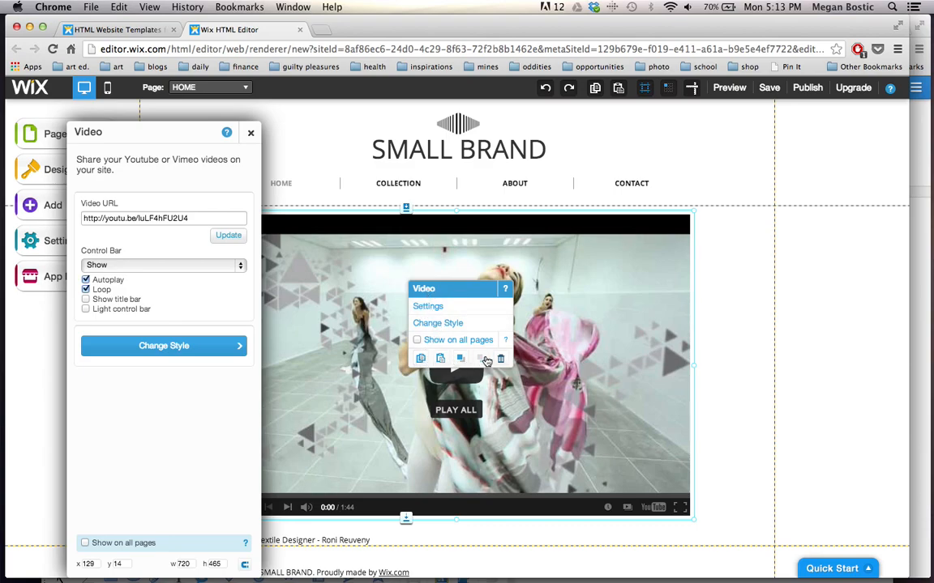
click(502, 359)
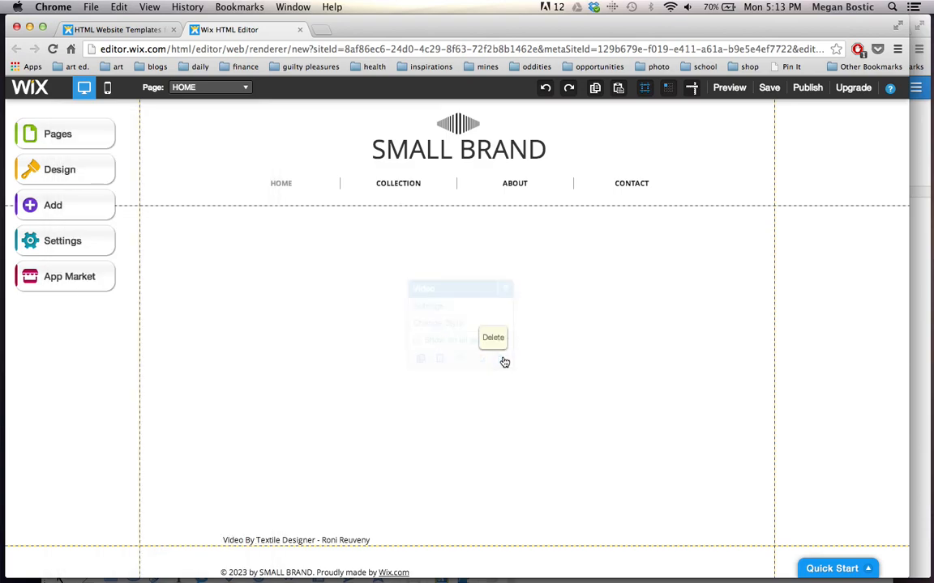
scroll(444, 347, down, 1)
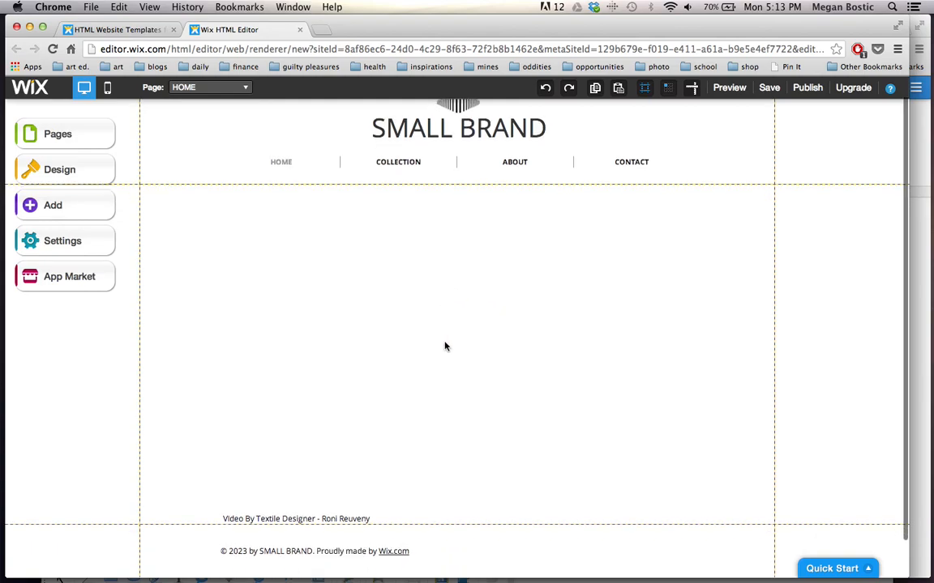
scroll(444, 346, down, 2)
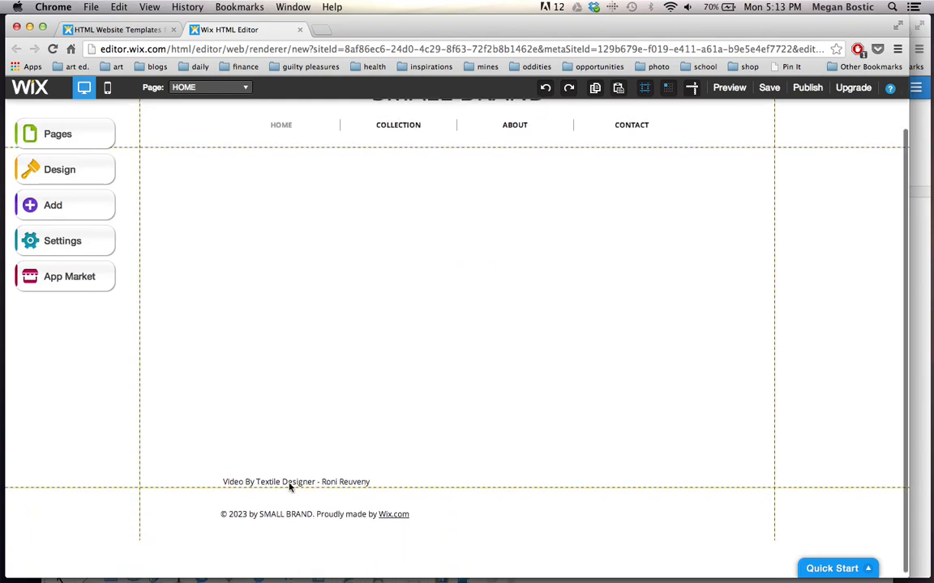
scroll(308, 397, up, 3)
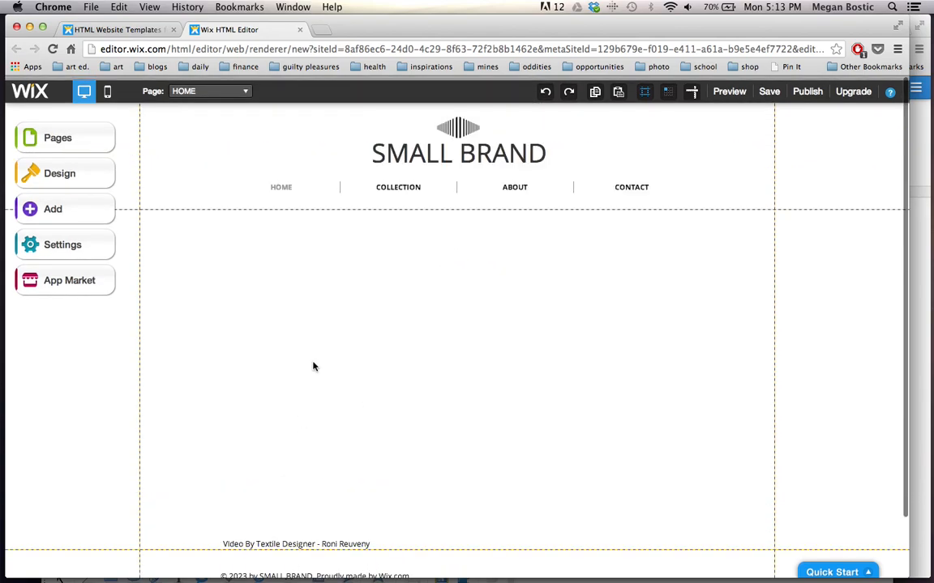
Replace the SMALL BRAND header title with the owner's name followed by Portfolio
click(442, 156)
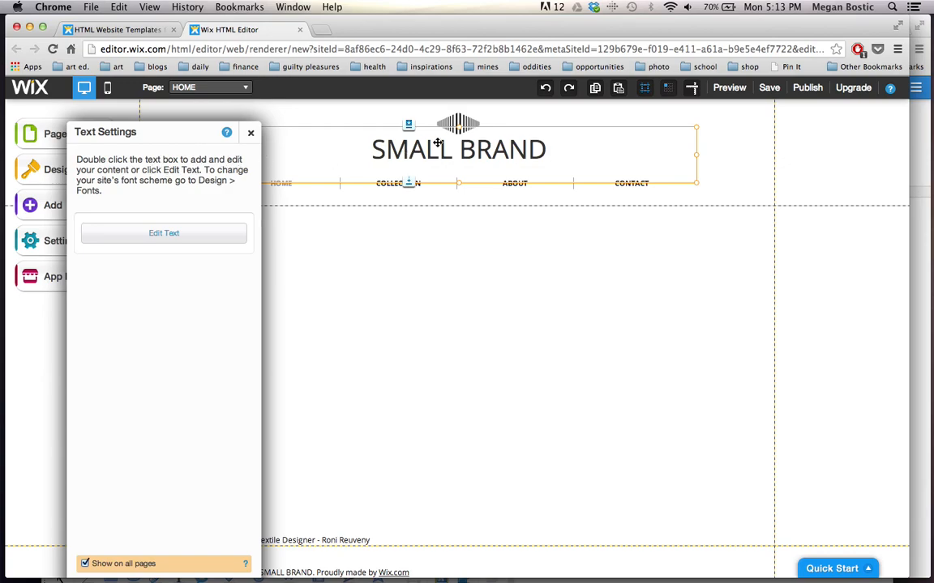
right_click(482, 149)
key(Delete)
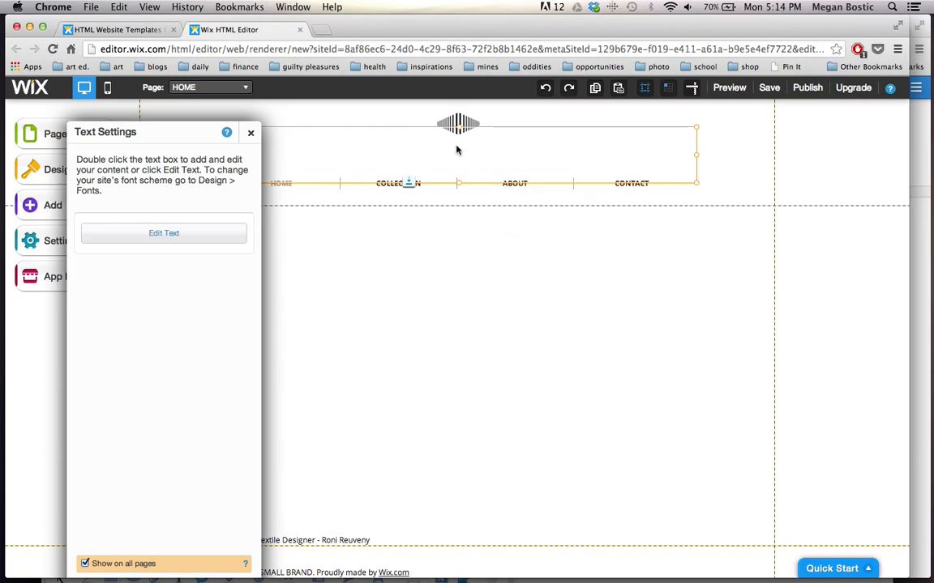
key(super+z)
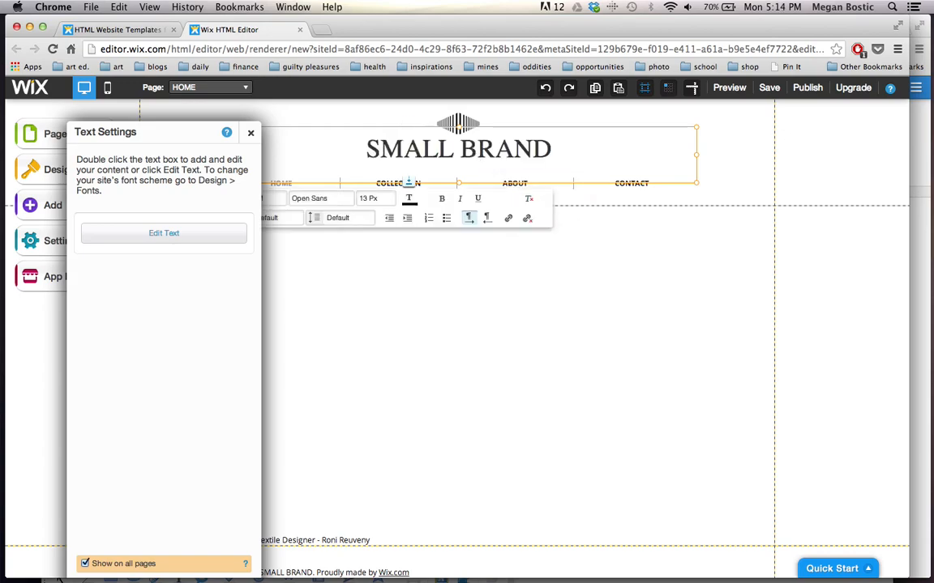
text(M)
drag(557, 149, 359, 149)
text(Megan's Pr)
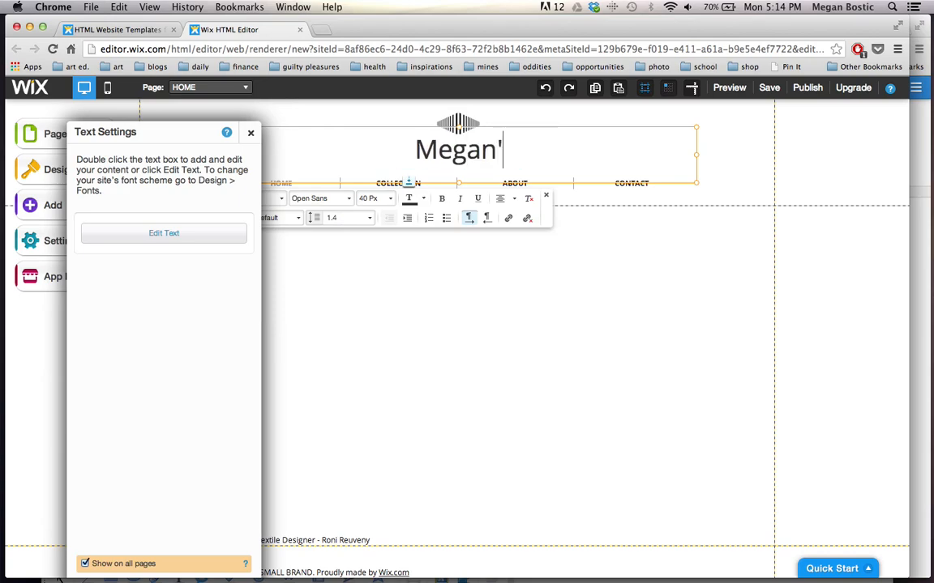
key(BackSpace)
text(or)
key(BackSpace)
key(BackSpace)
key(BackSpace)
key(BackSpace)
key(BackSpace)
key(BackSpace)
key(BackSpace)
key(BackSpace)
key(BackSpace)
key(BackSpace)
text(s. Bostic')
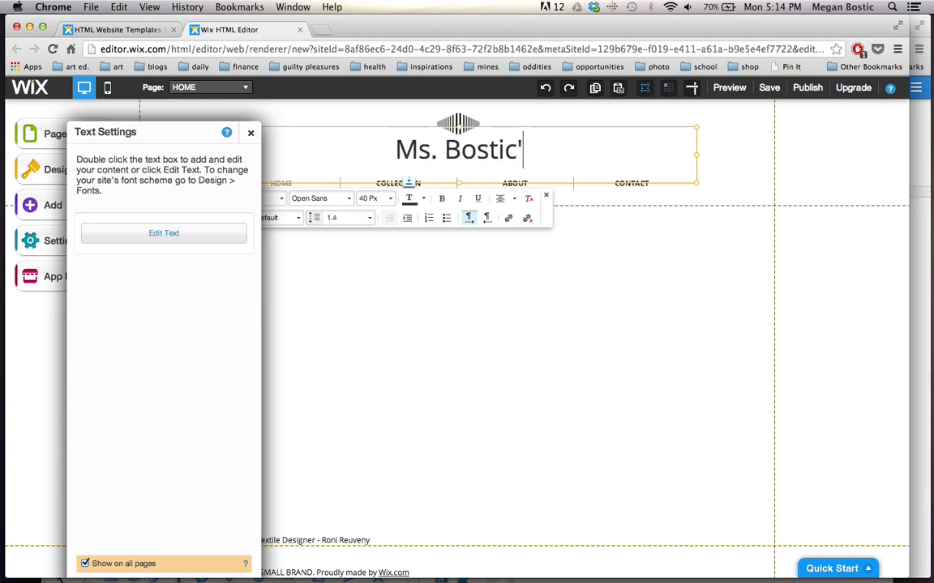
text(s Portfolio)
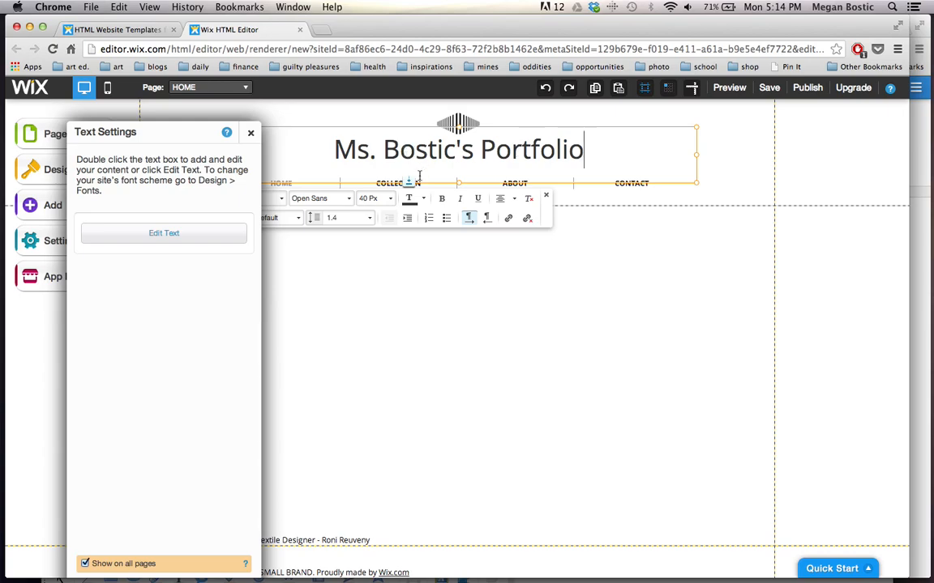
Set the whole header title to the Jura font at 48 px
click(251, 136)
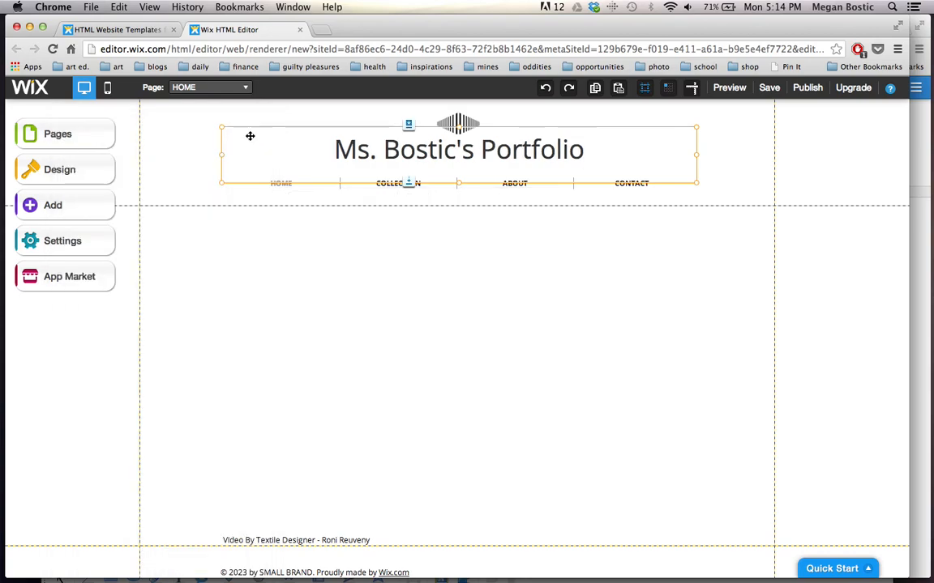
click(336, 162)
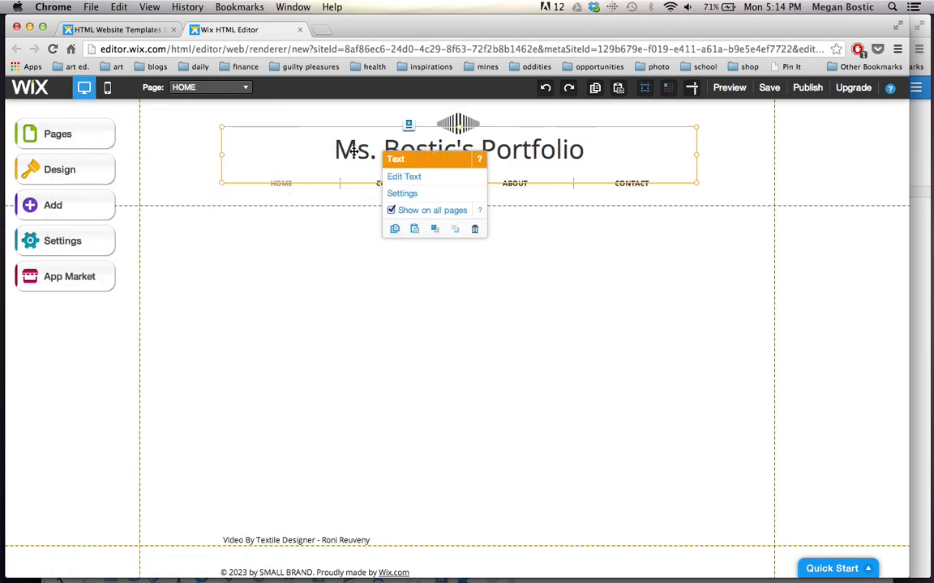
click(397, 178)
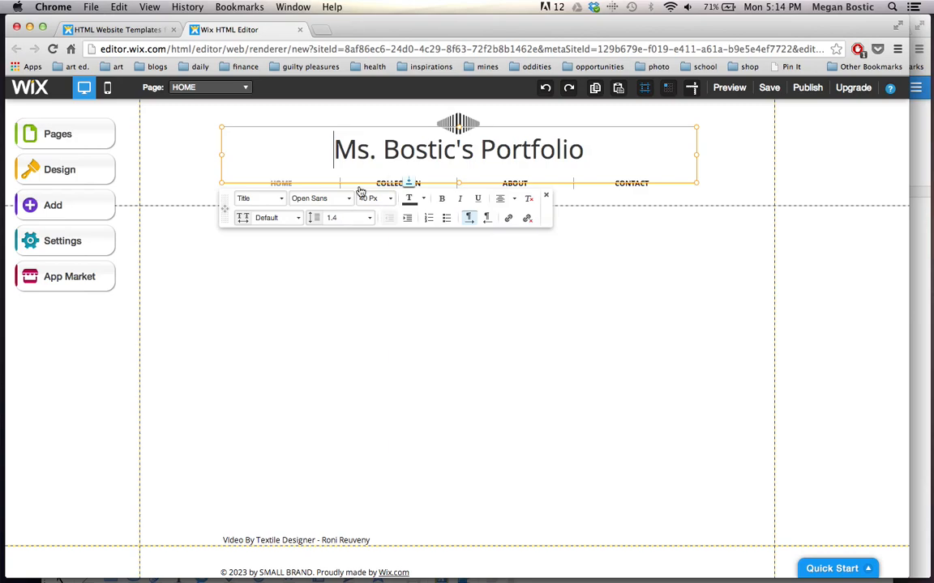
drag(329, 150, 598, 162)
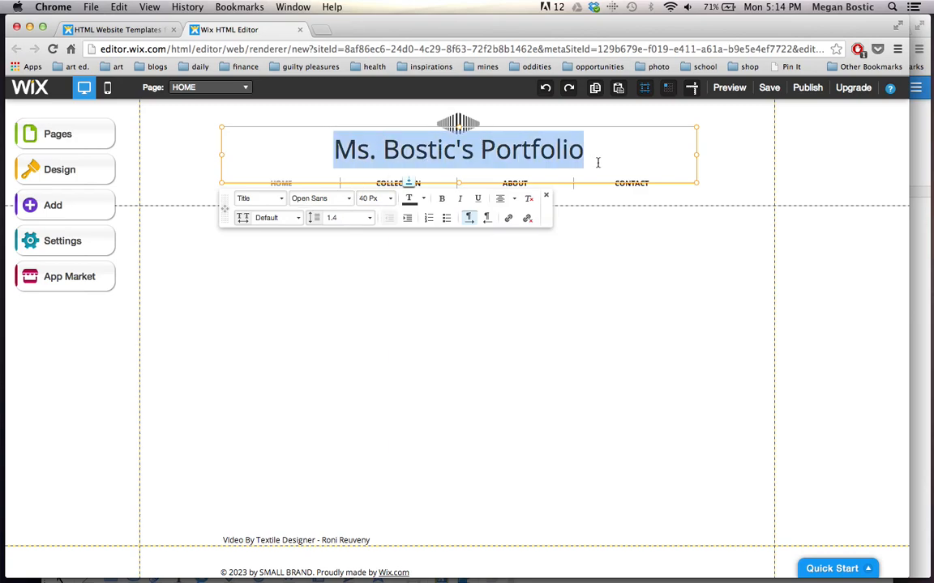
click(328, 199)
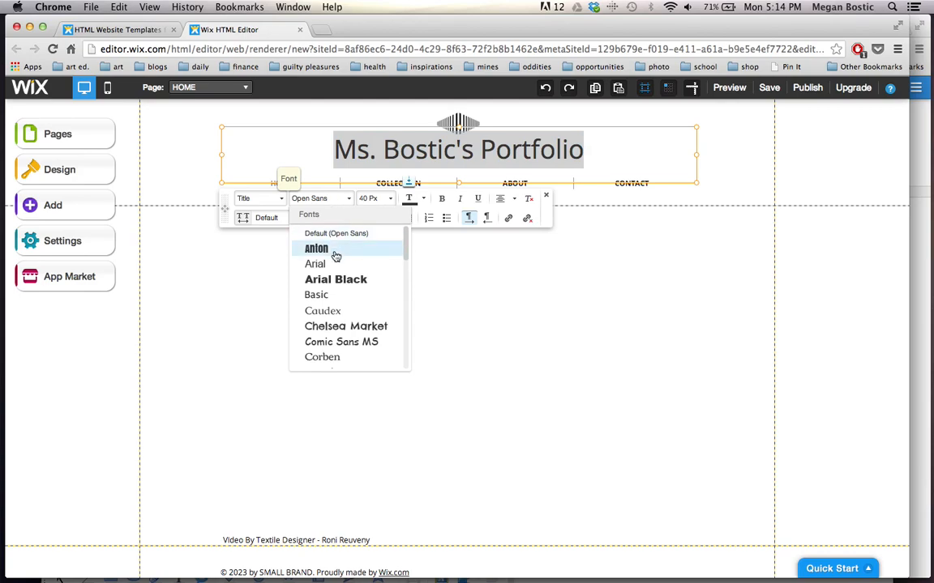
scroll(337, 318, down, 1)
scroll(337, 319, down, 4)
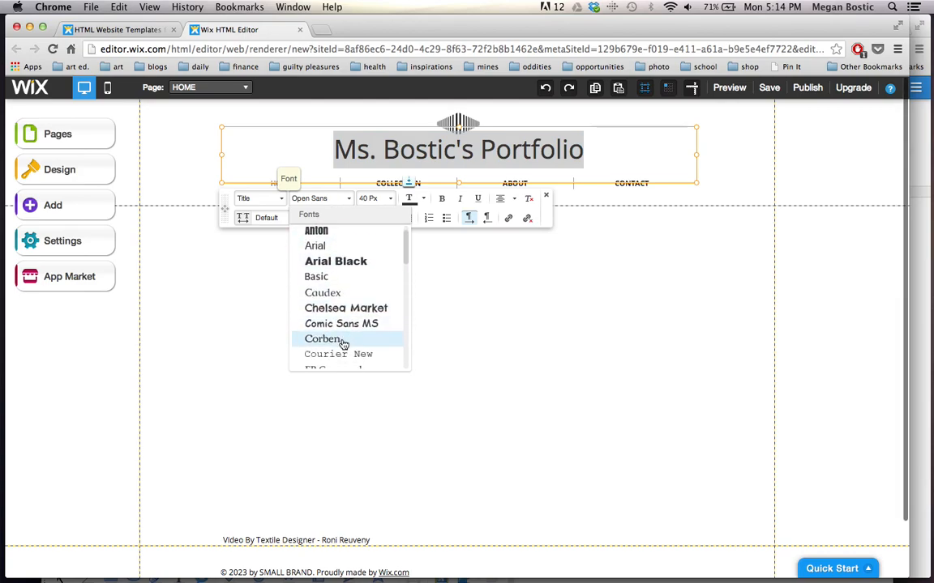
scroll(342, 332, down, 5)
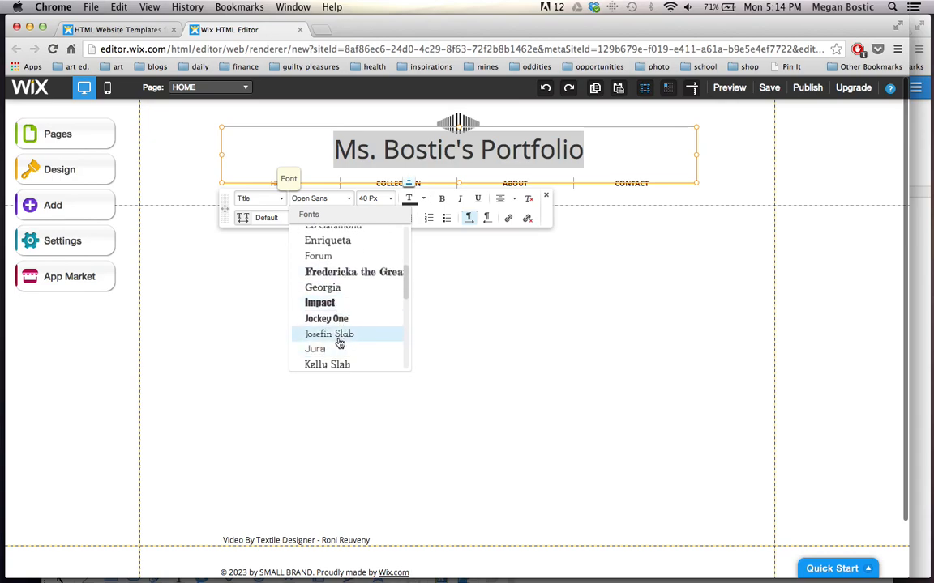
scroll(313, 339, down, 1)
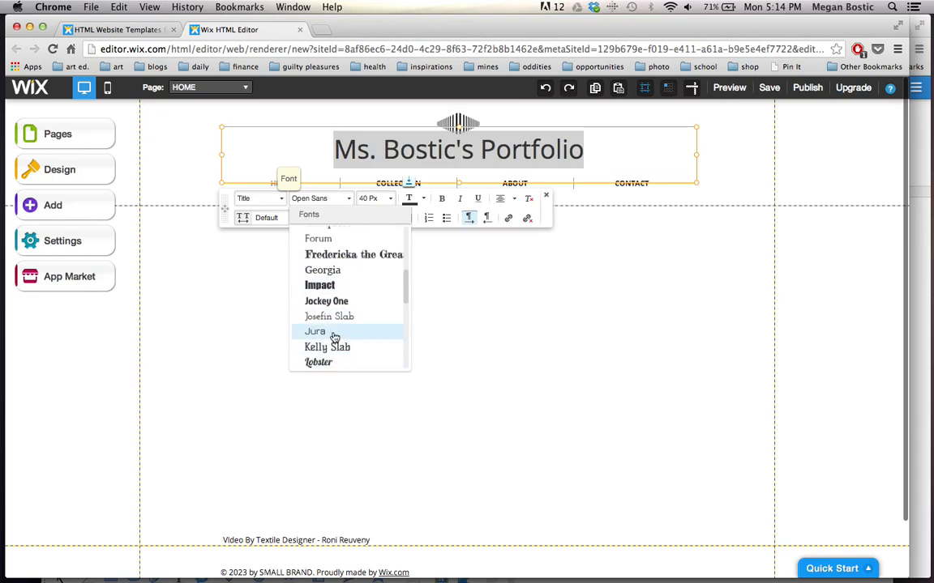
click(332, 332)
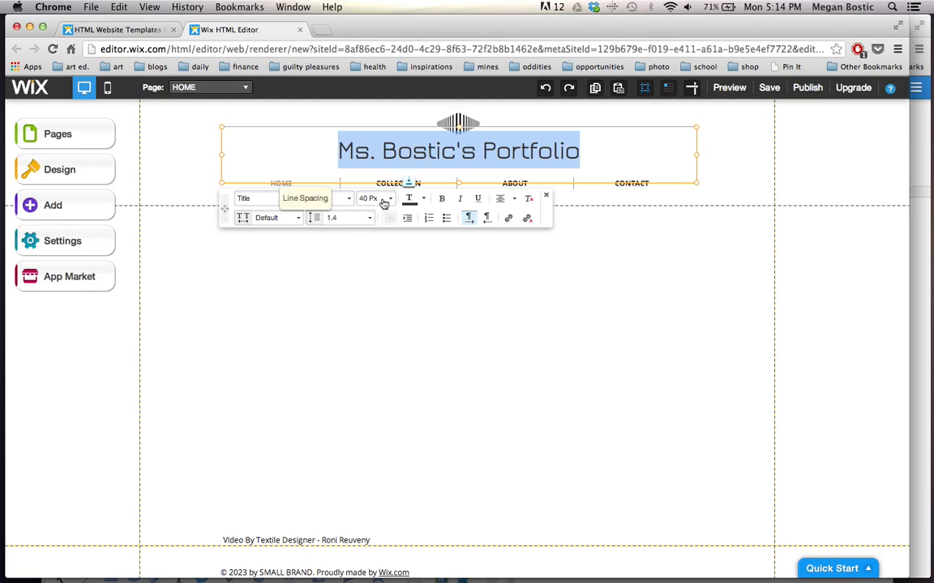
click(391, 201)
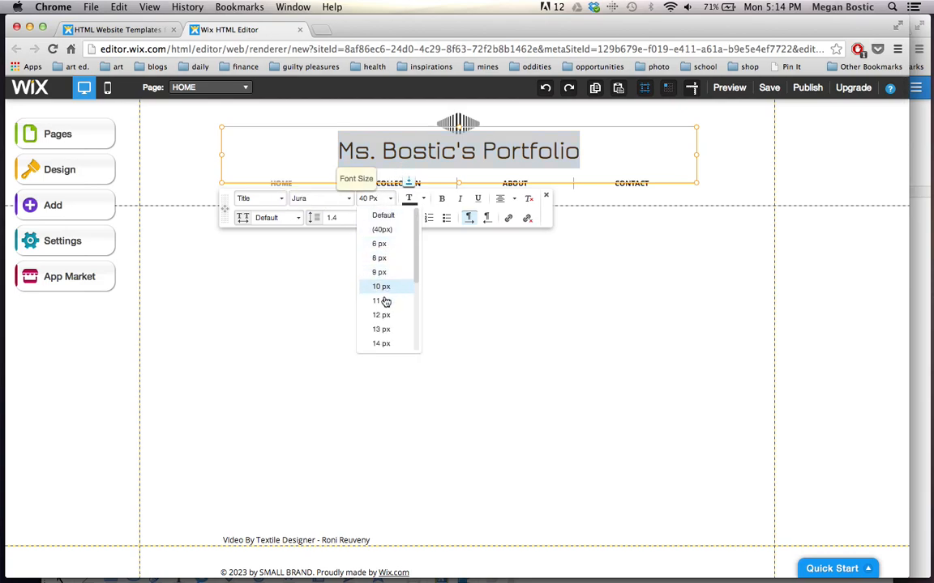
scroll(384, 321, down, 5)
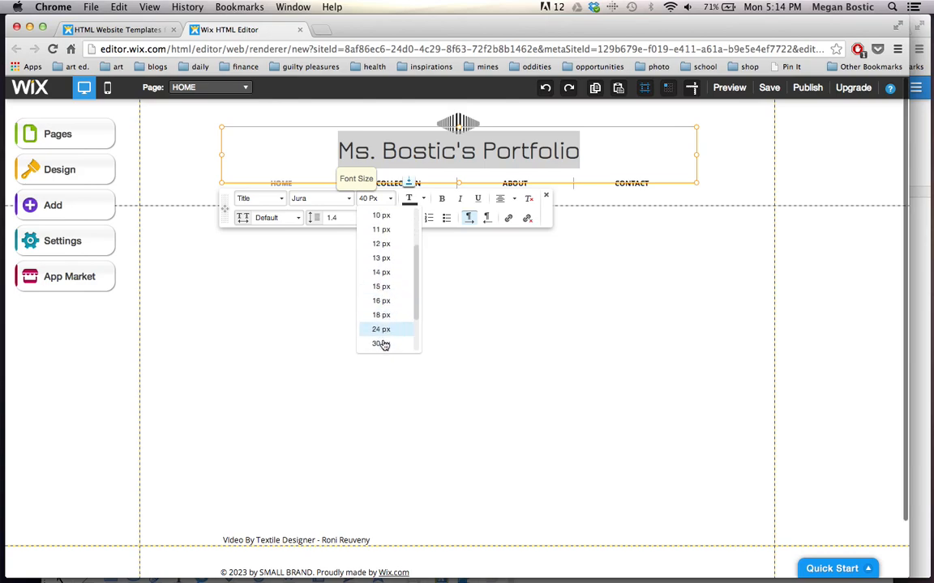
click(381, 344)
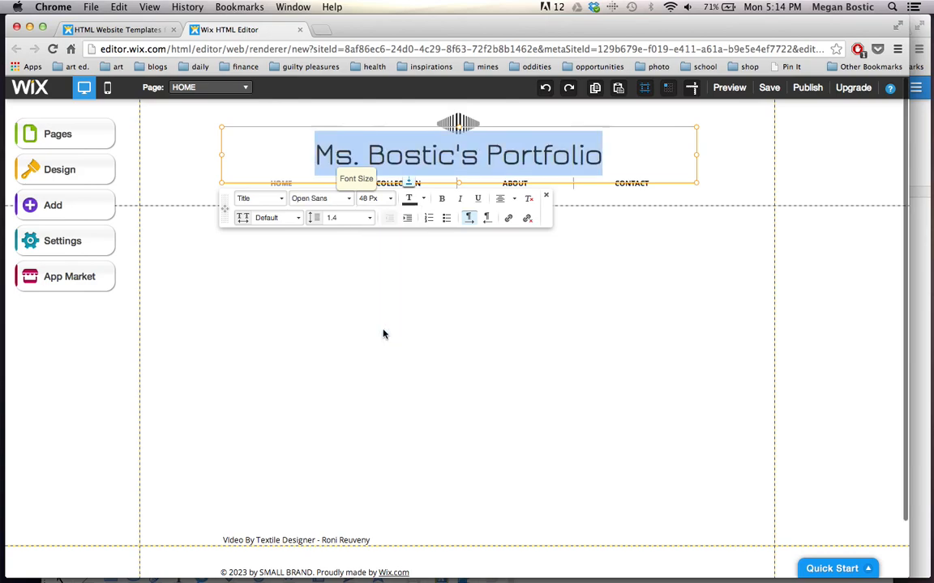
Make the header title dark grey and bold, then finish editing the text
click(423, 204)
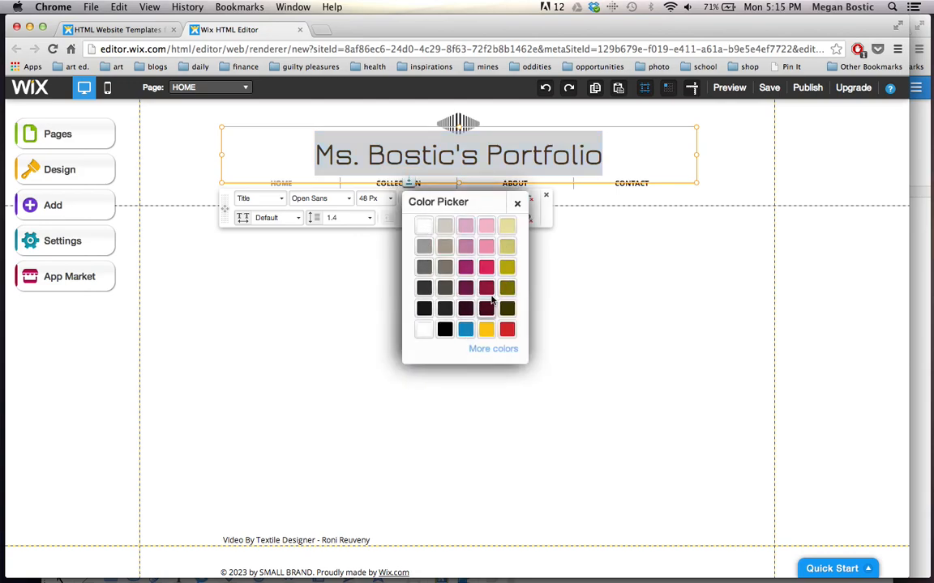
click(508, 269)
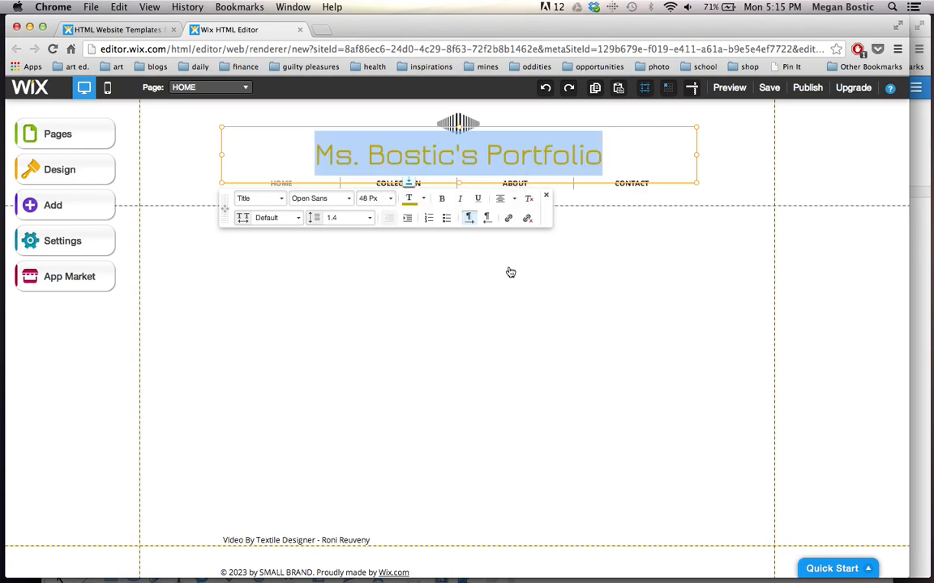
click(423, 201)
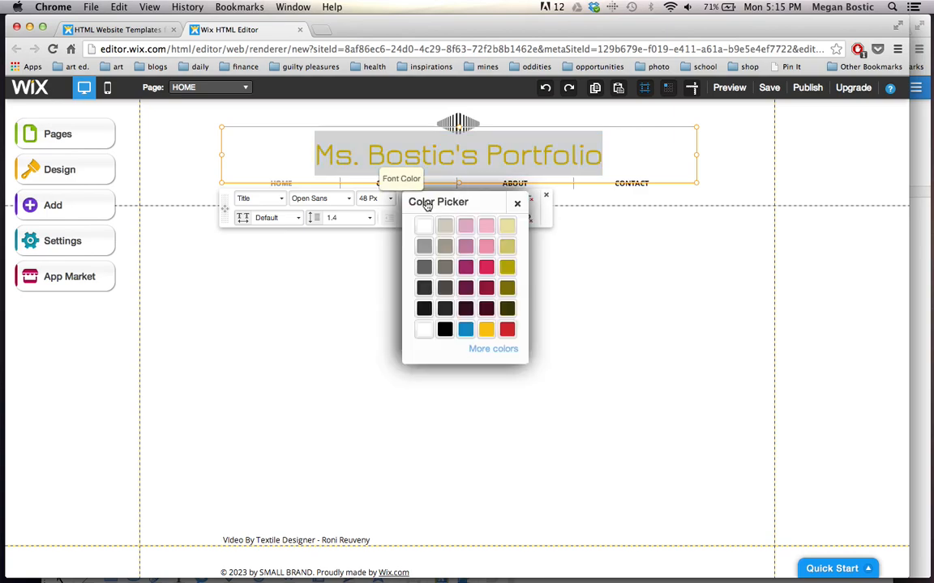
click(445, 289)
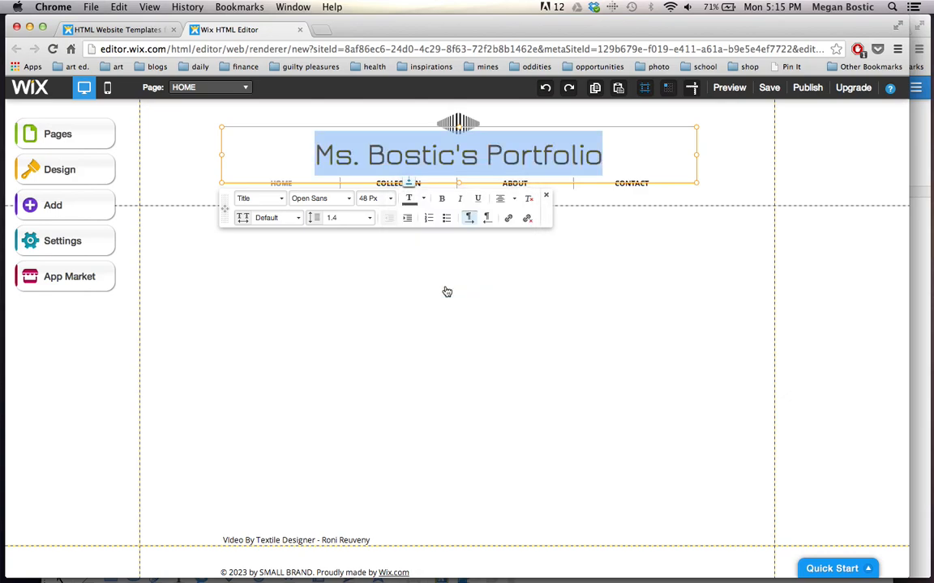
click(442, 201)
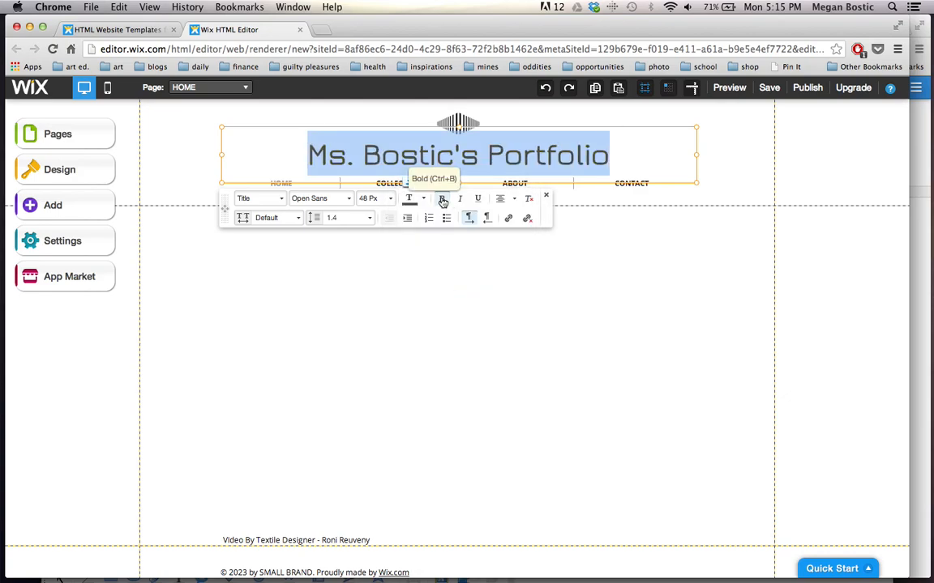
click(460, 200)
click(462, 201)
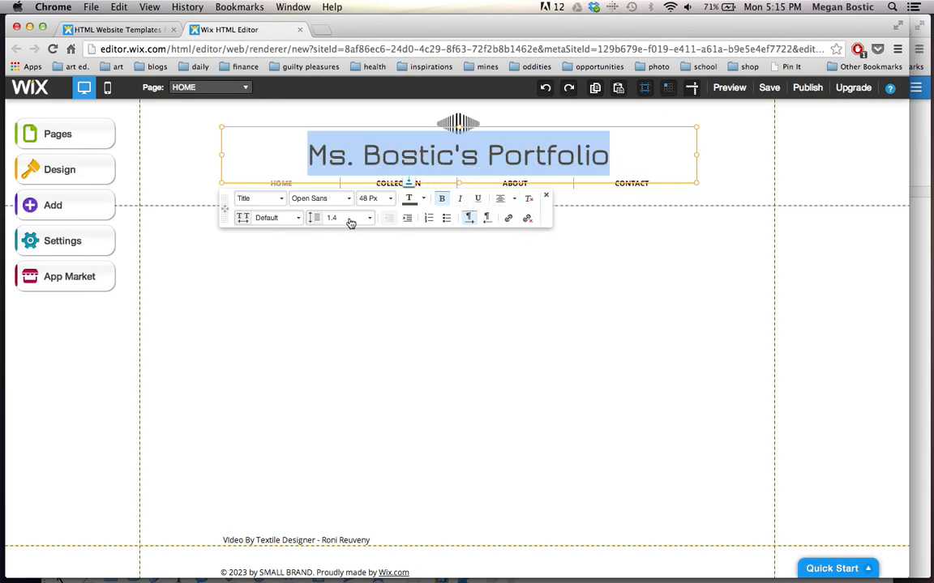
click(549, 199)
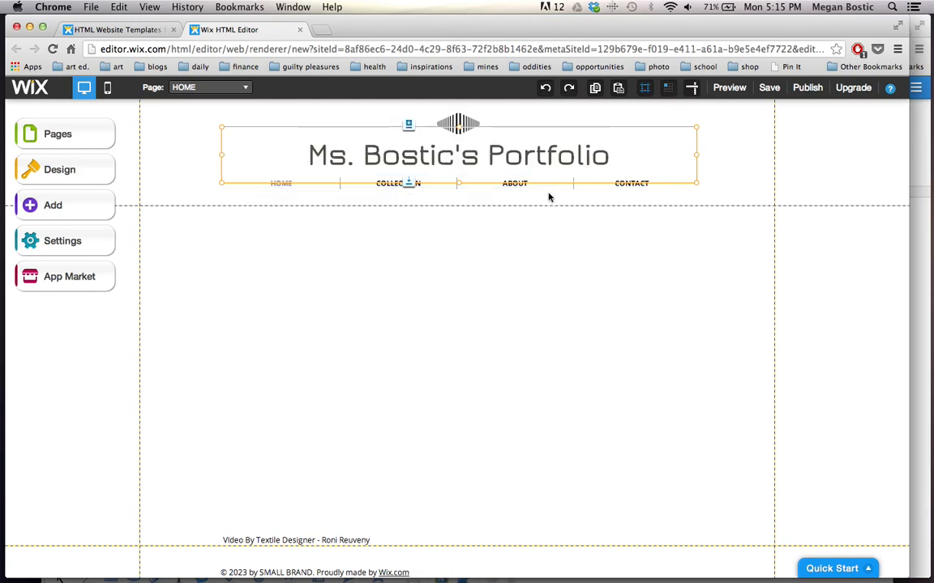
Deselect the header and show the Pages panel with HOME, COLLECTION, ABOUT and CONTACT
click(412, 267)
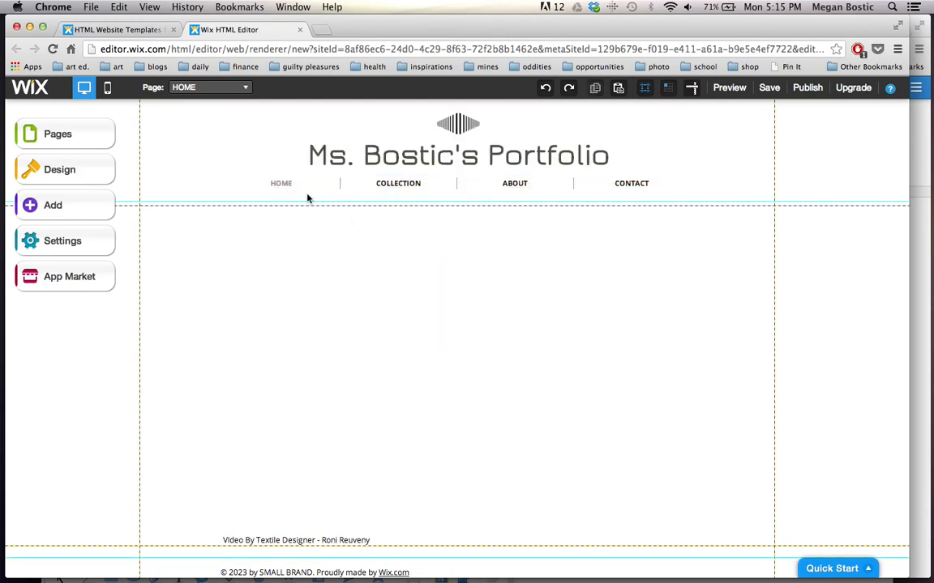
click(77, 139)
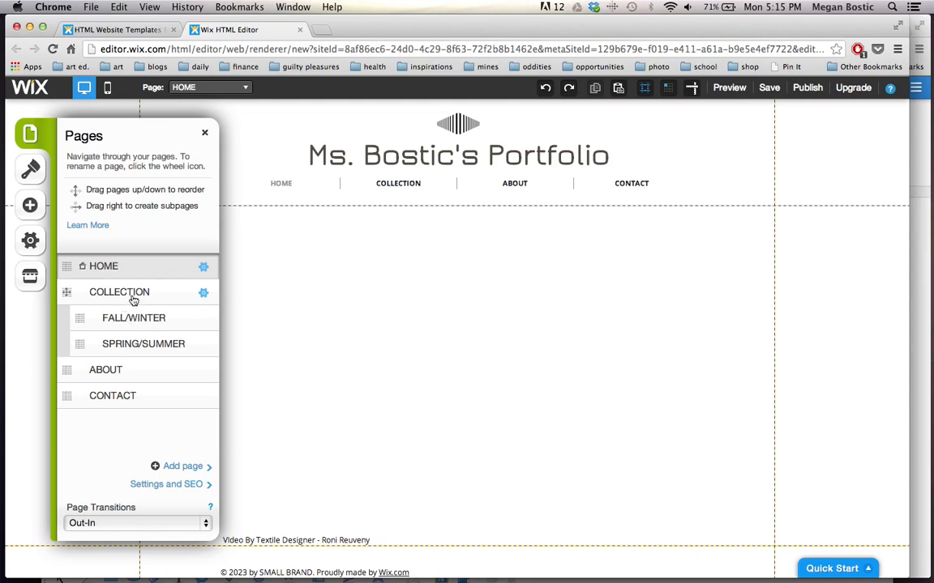
Delete the FALL/WINTER and SPRING/SUMMER subpages via their settings, confirming each deletion
click(133, 318)
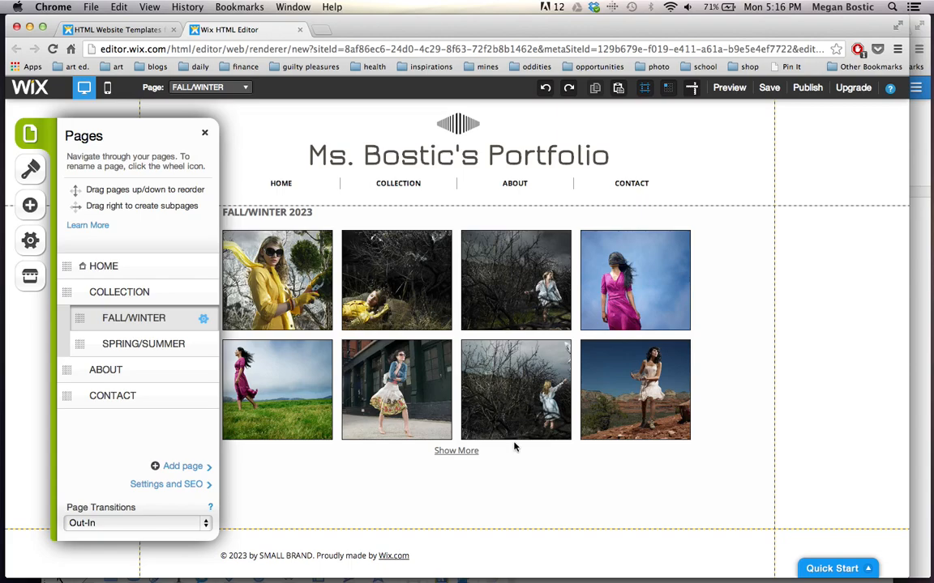
click(204, 321)
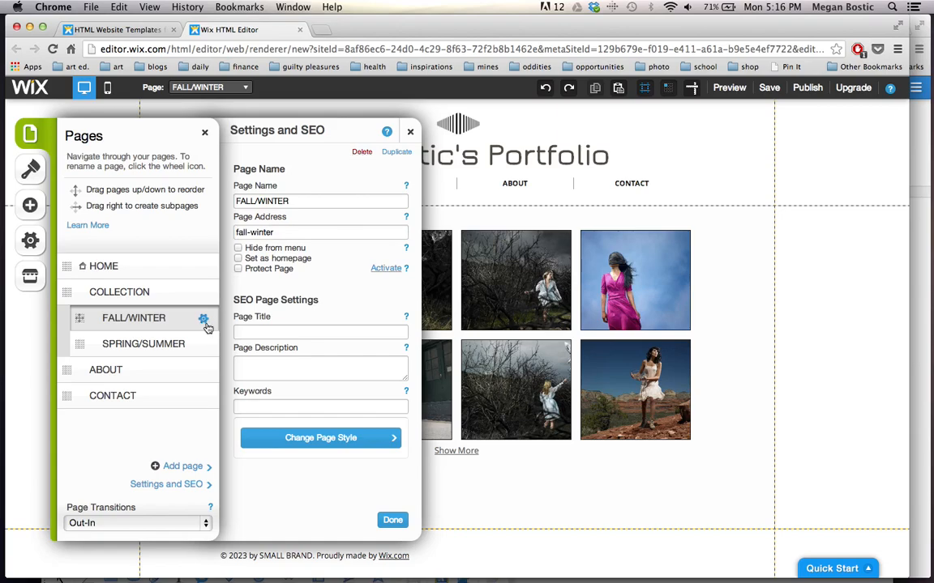
click(362, 153)
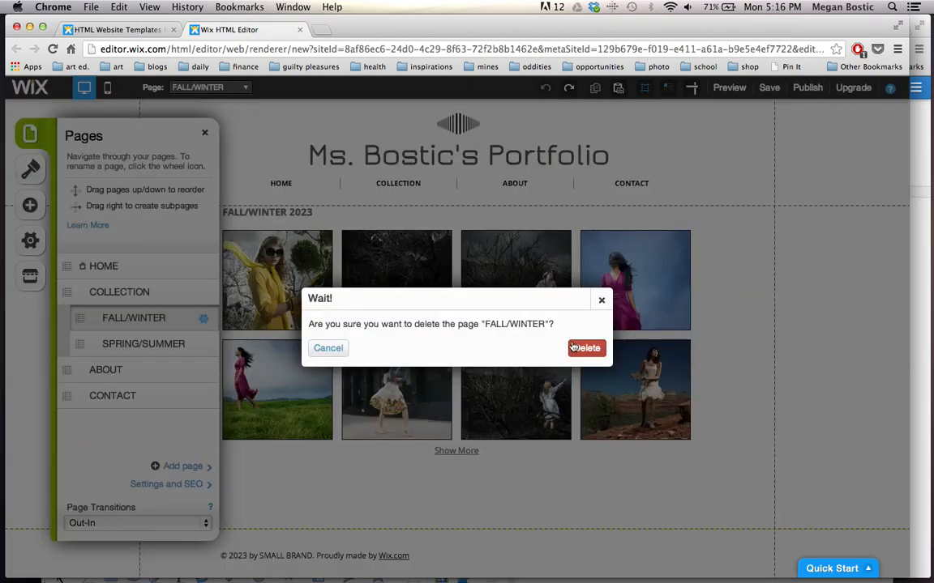
click(583, 348)
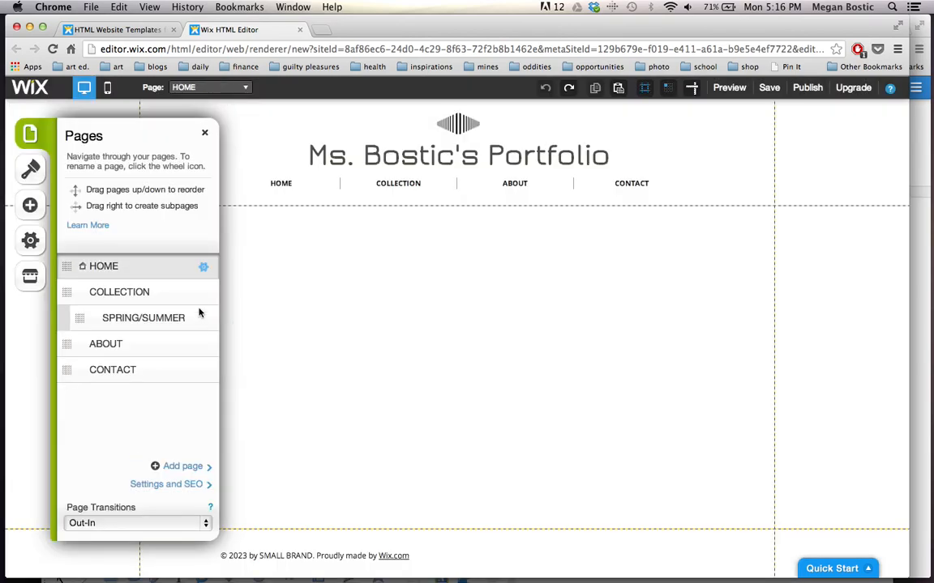
click(184, 321)
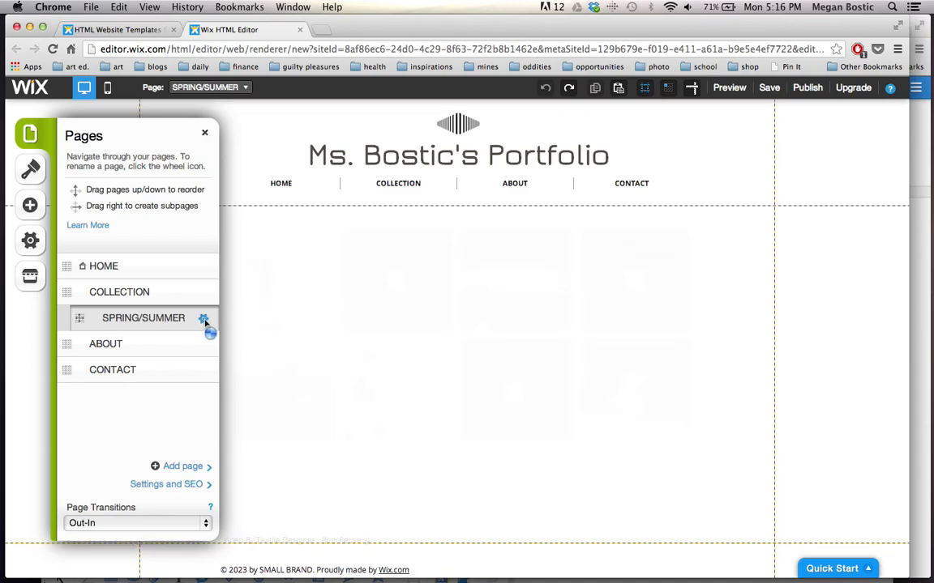
click(205, 321)
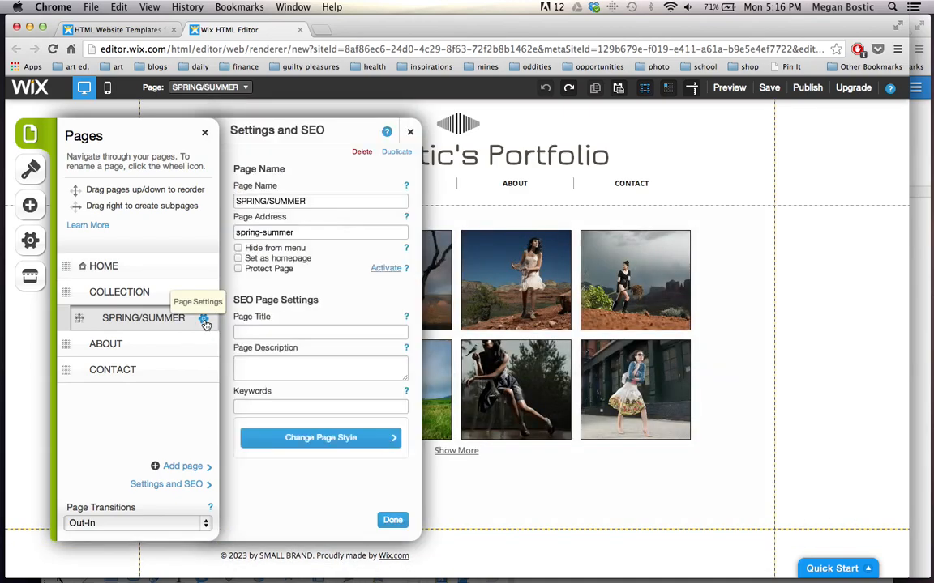
click(362, 153)
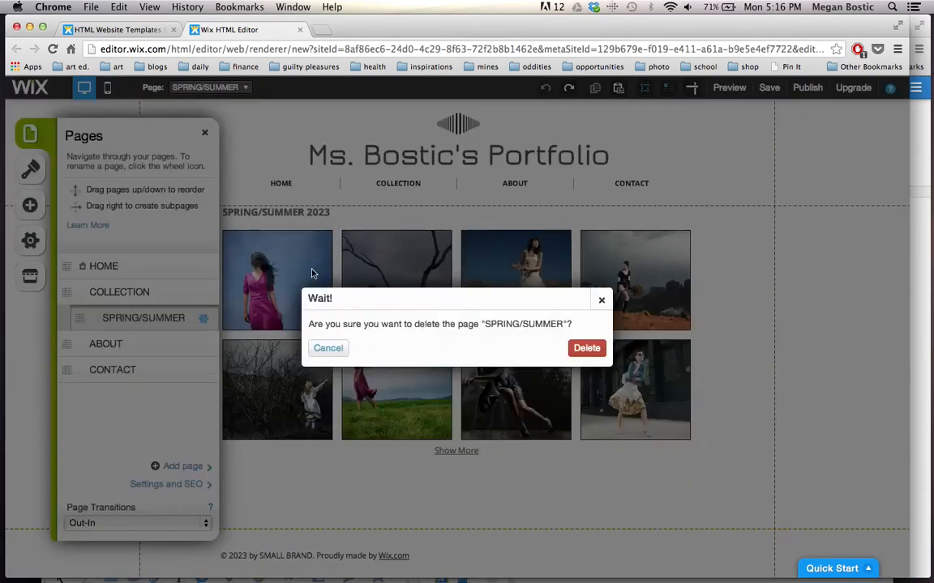
click(587, 348)
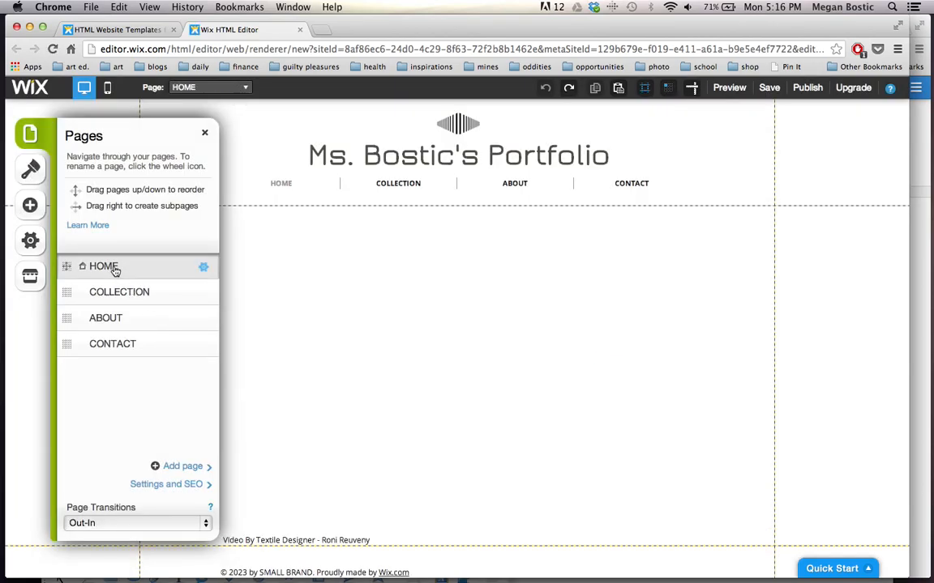
Rename the COLLECTION page to Portfolio with page address portfolio
click(109, 300)
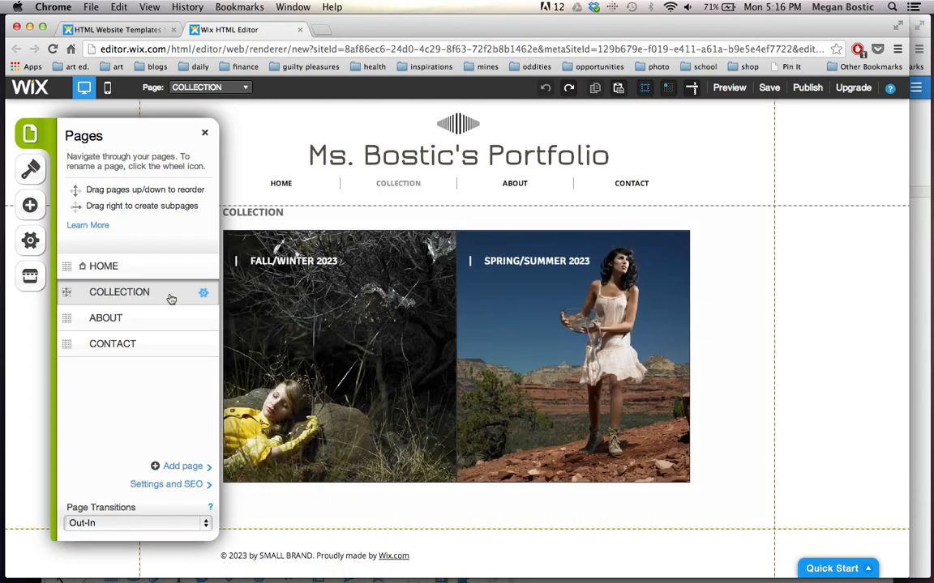
click(203, 293)
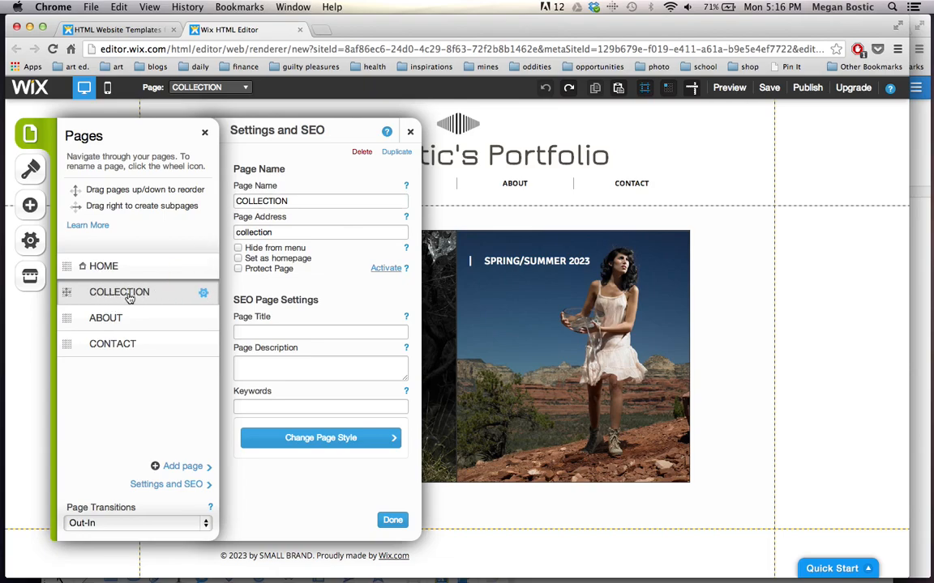
double_click(259, 201)
text(Por)
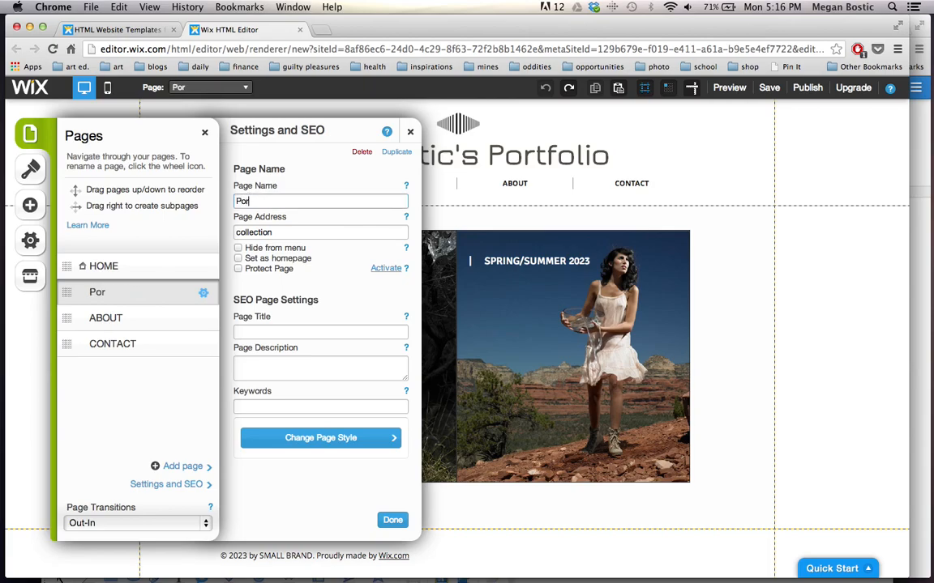
text(tfolio)
double_click(252, 232)
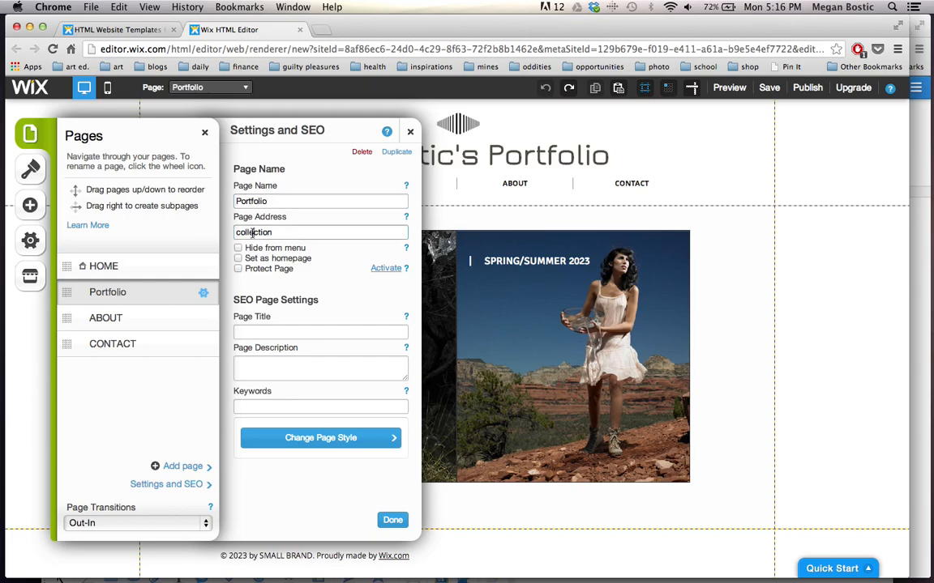
text(portfolio)
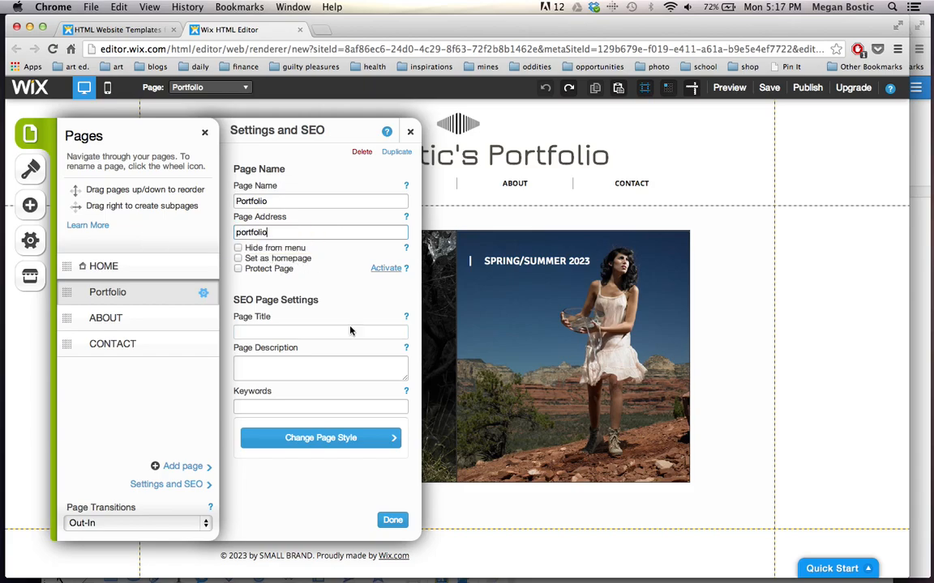
scroll(262, 344, down, 1)
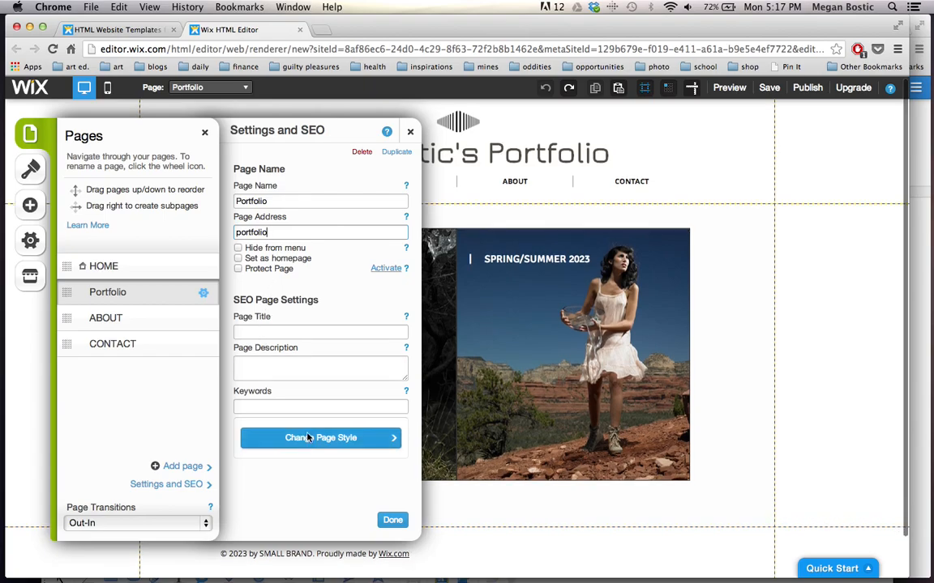
click(393, 521)
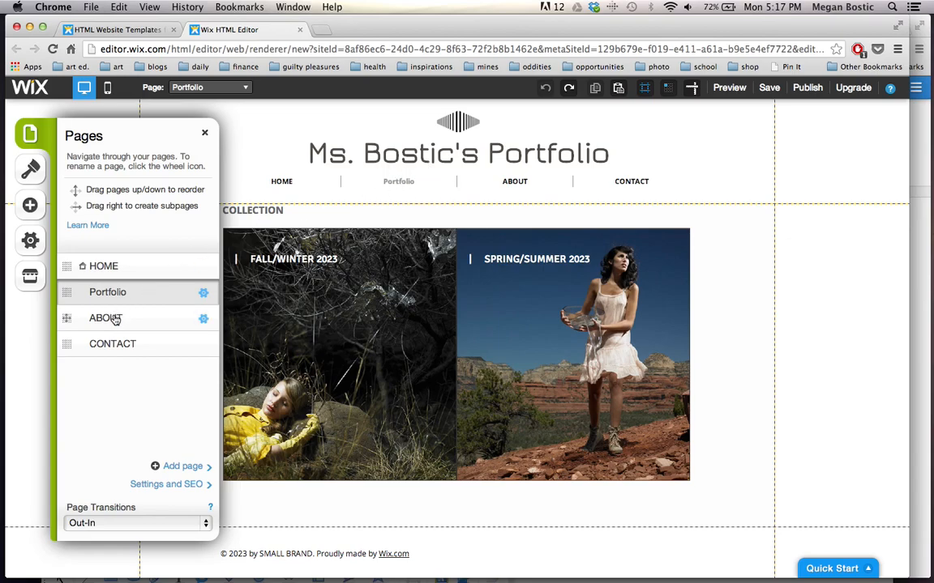
Rename the ABOUT page to About
click(157, 324)
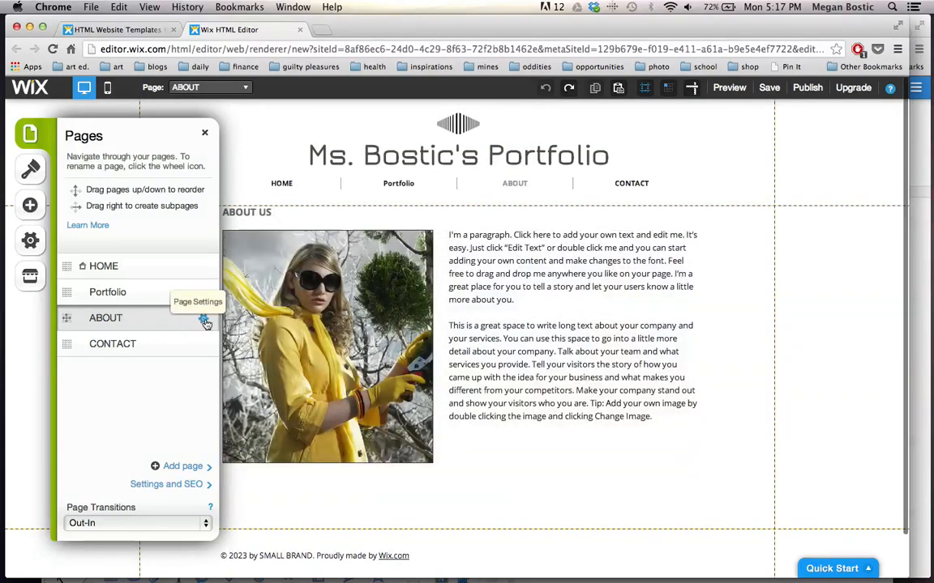
click(202, 321)
double_click(239, 201)
text(About)
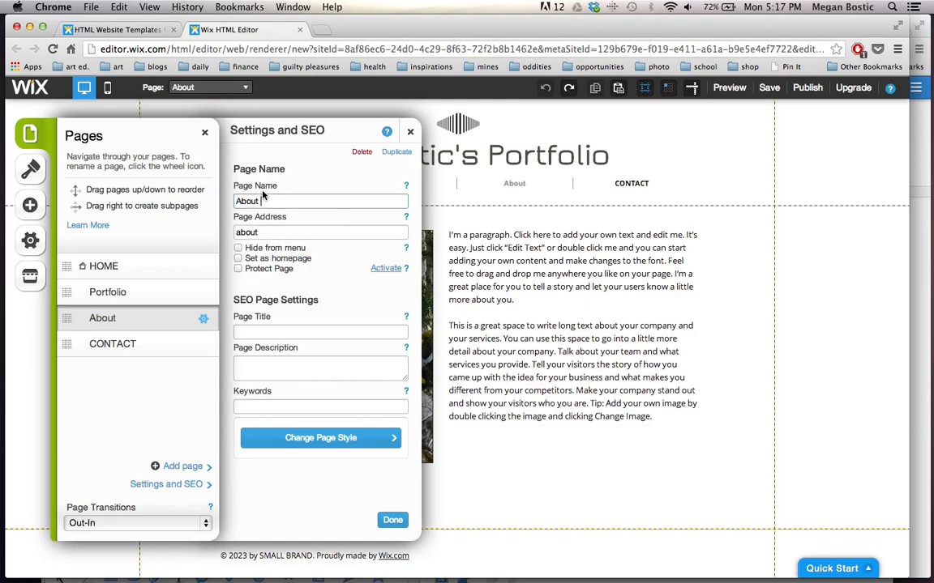
click(392, 521)
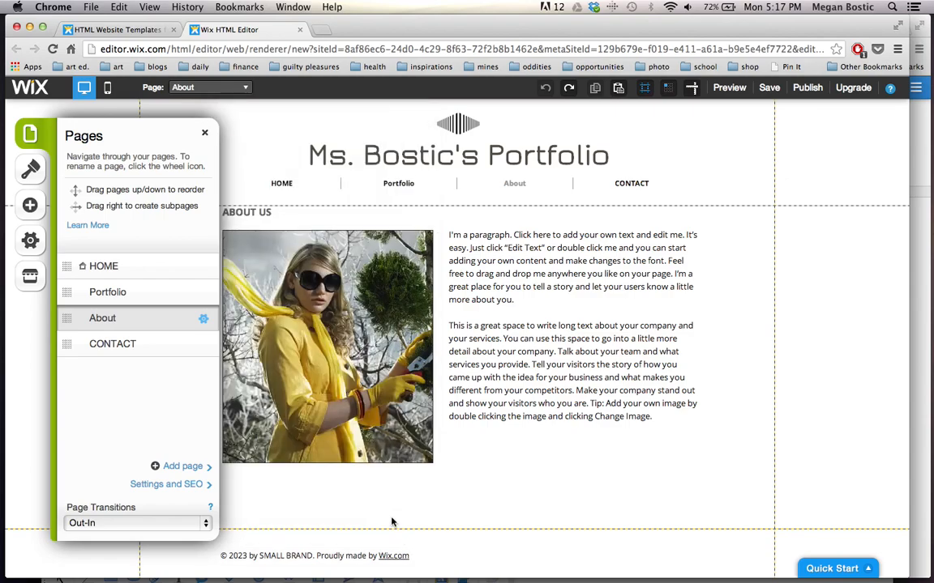
Delete the CONTACT page from the Pages panel via its settings, confirming the deletion
click(124, 346)
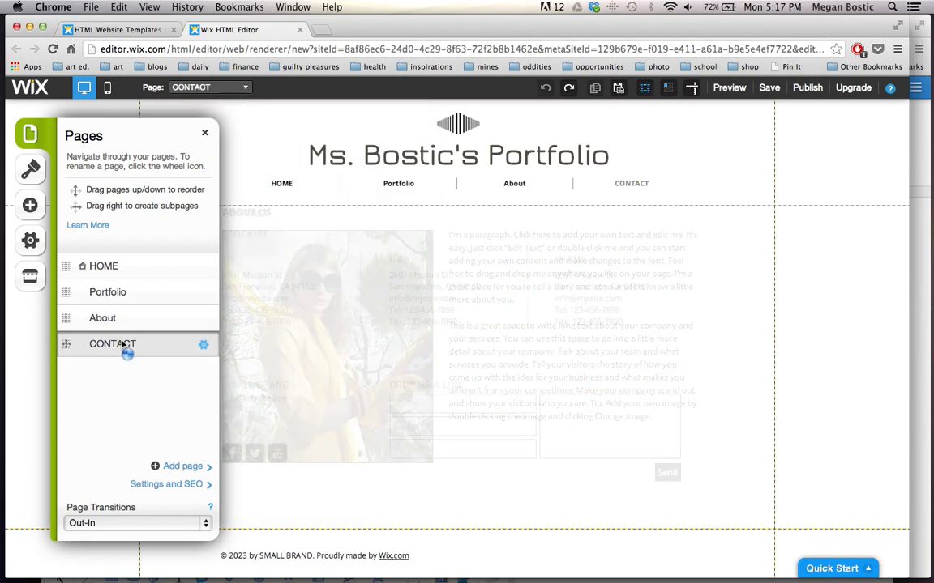
click(204, 348)
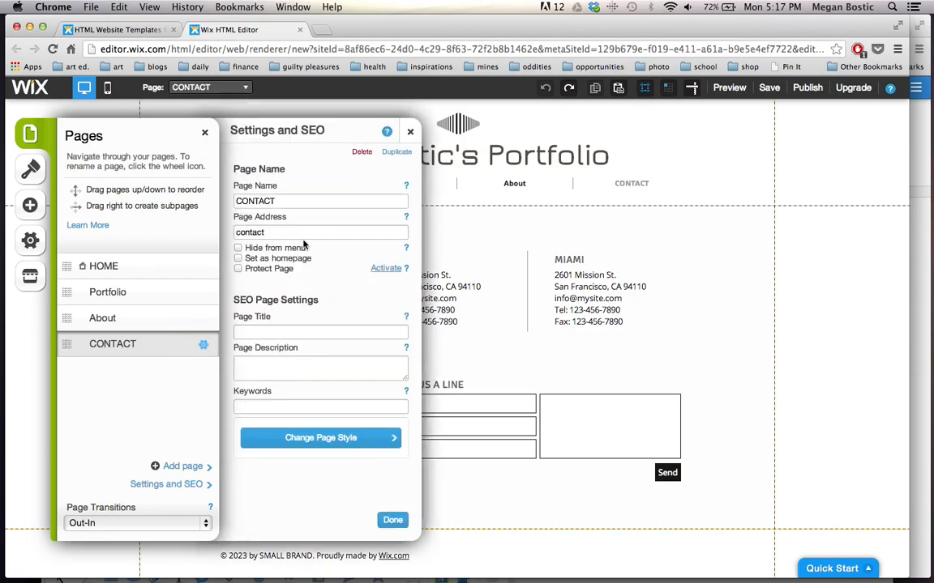
click(360, 153)
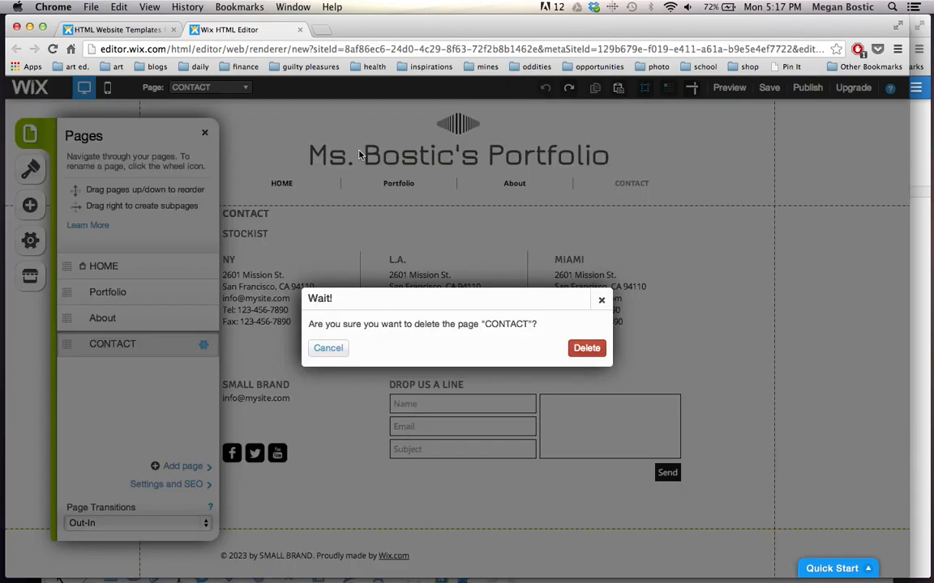
click(584, 350)
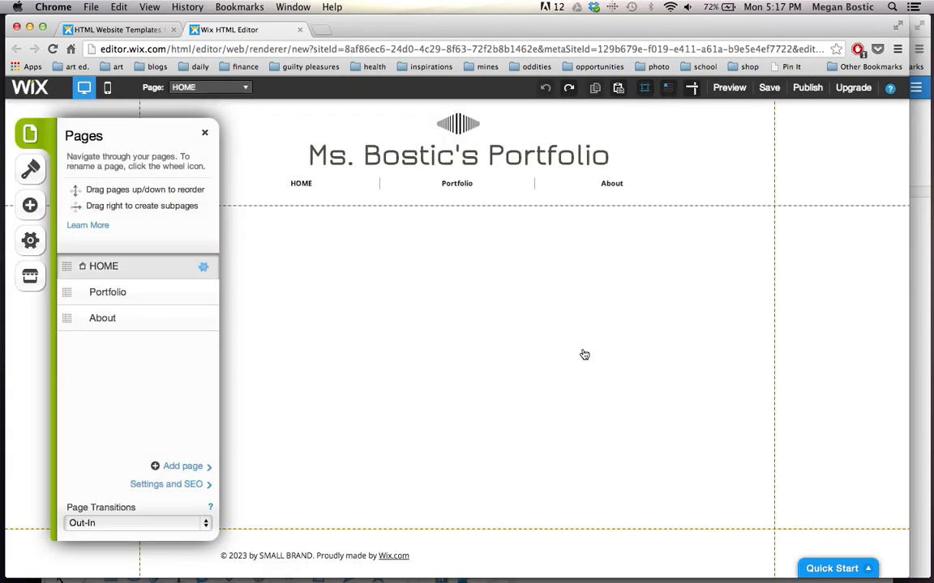